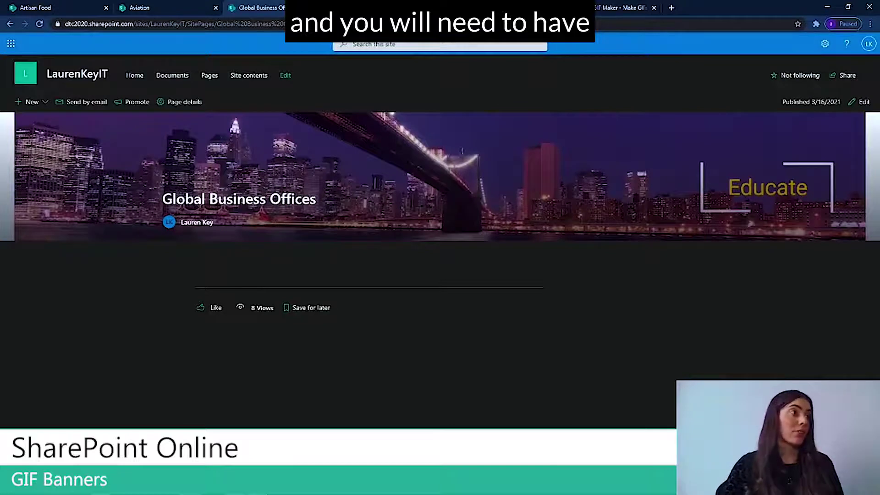
- Leave GIFMaker.me and return to the Easil workspace showing the Sharepoint Training folder
left_click(388, 7)
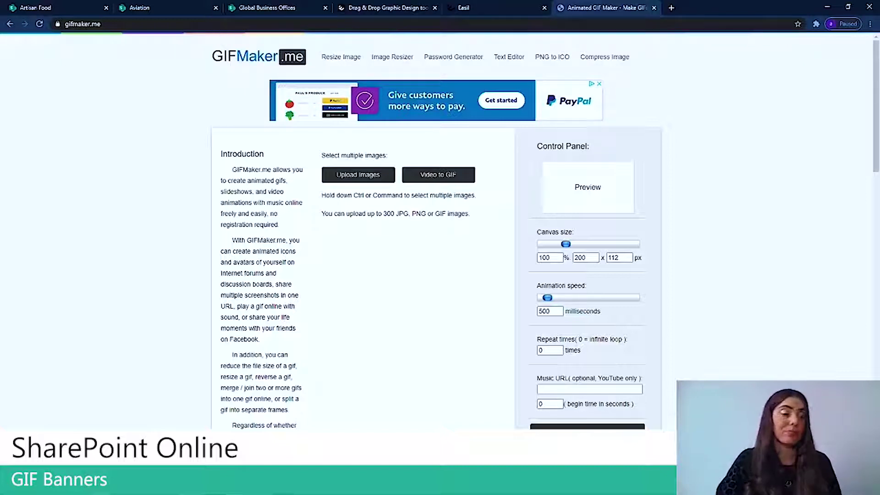
left_click(486, 7)
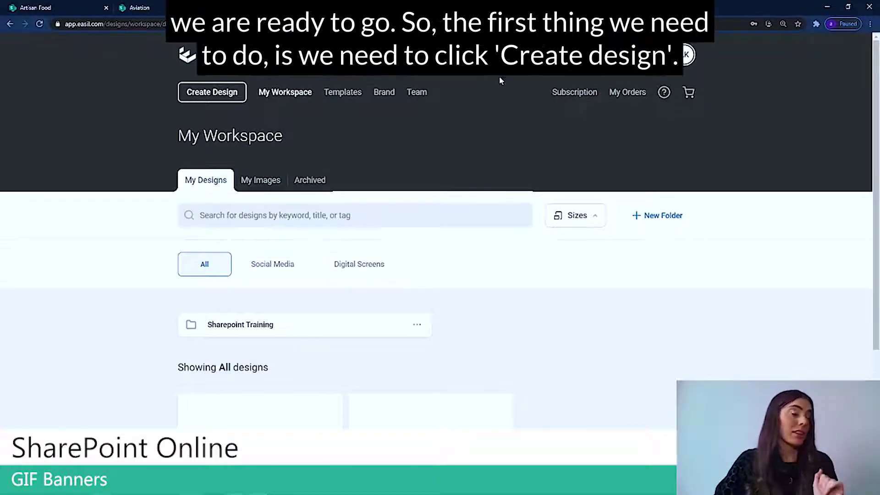
- Start a blank Landscape TV (Full HD) 1920 x 1080 design from the Digital Screens sizes
left_click(226, 97)
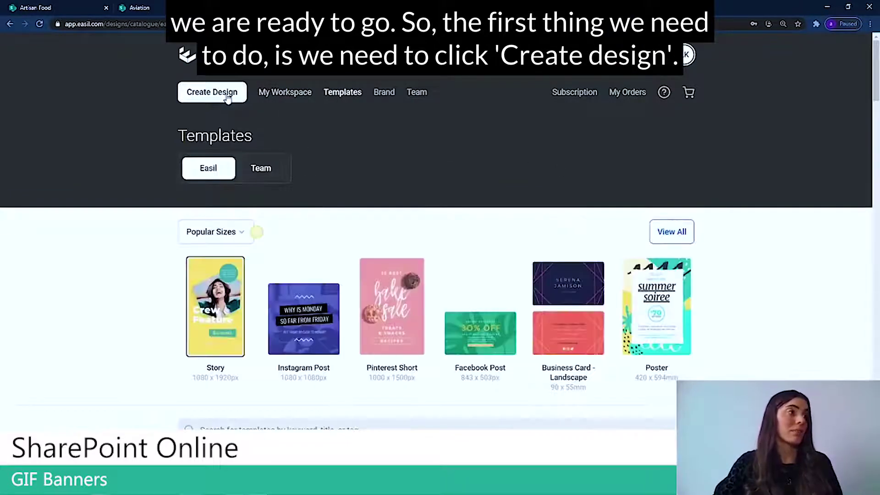
left_click(689, 238)
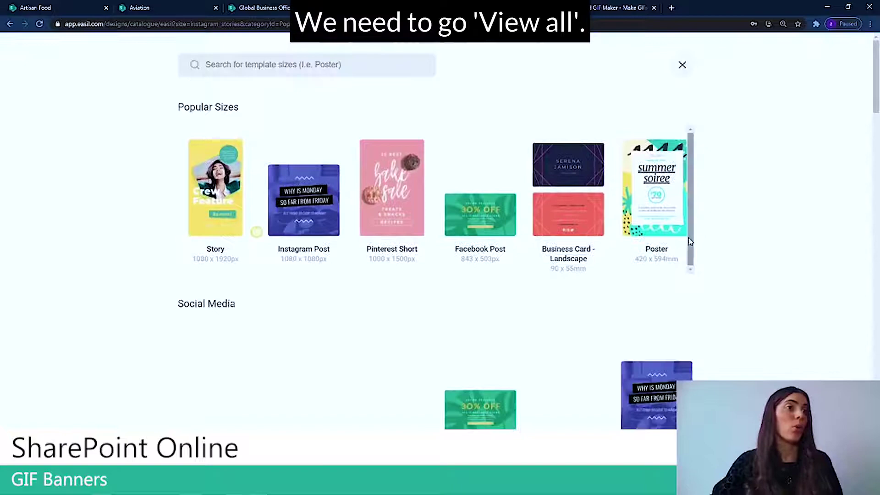
scroll(674, 246, "down", 4)
scroll(672, 246, "down", 10)
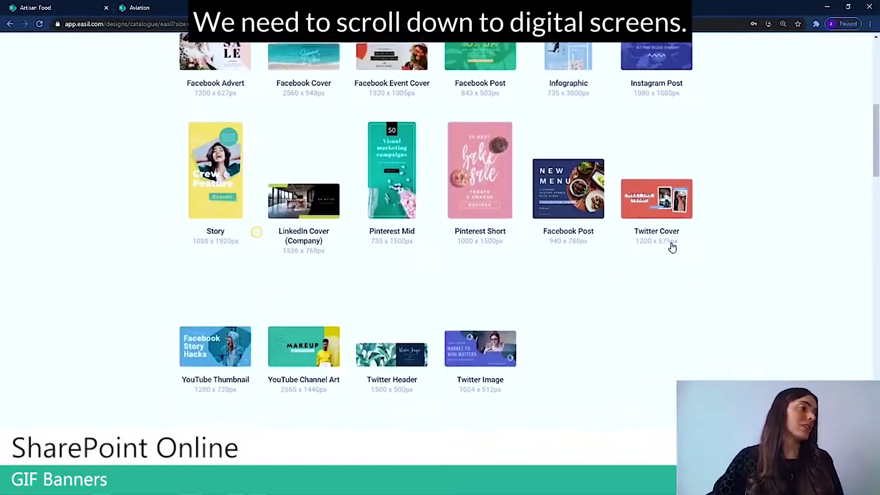
scroll(662, 266, "down", 5)
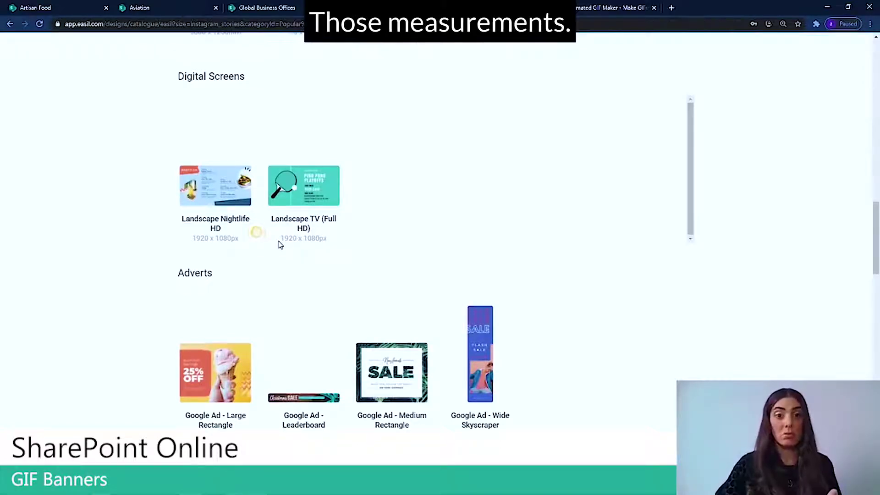
left_click(298, 199)
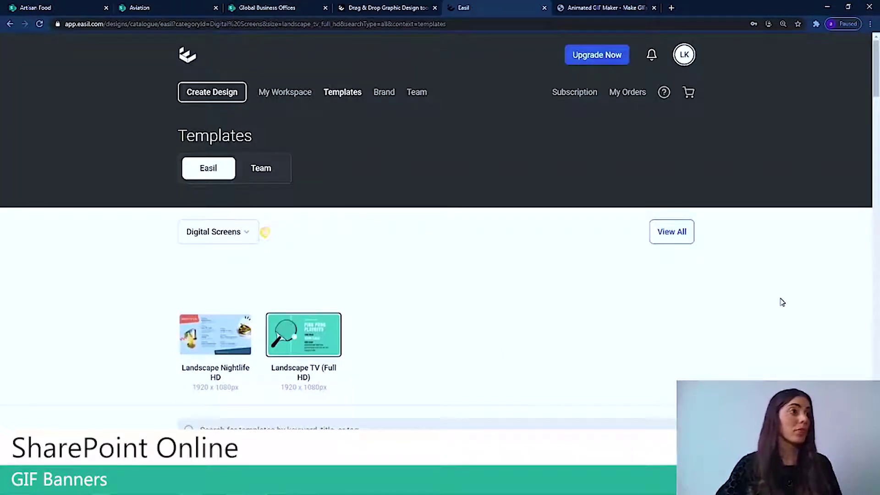
scroll(470, 295, "down", 5)
left_click(291, 298)
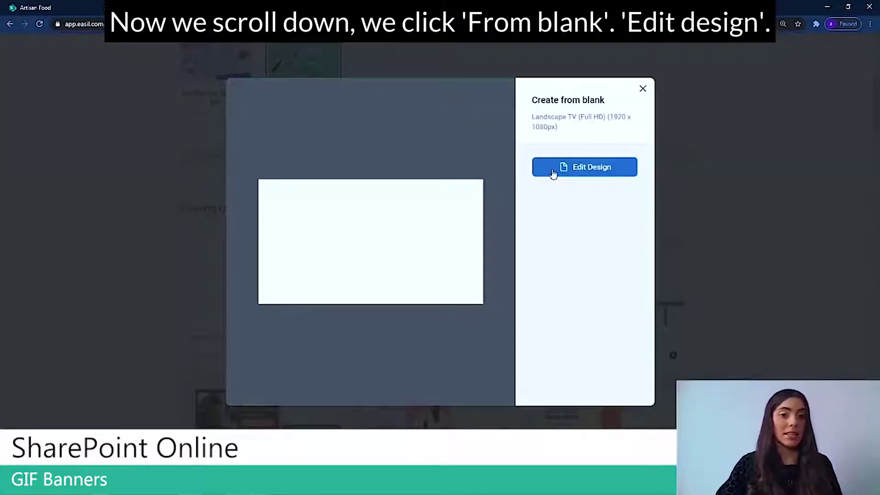
- Open the blank design in the editor and upload the artisan food photos to My Images
left_click(552, 173)
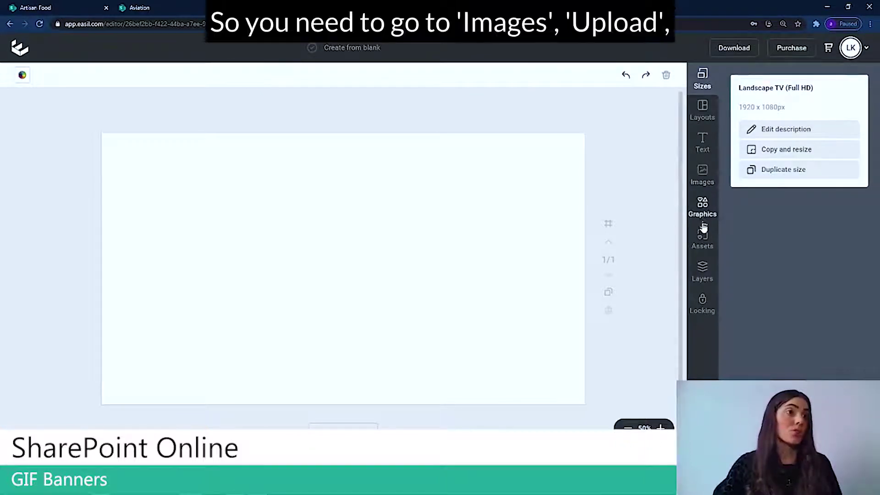
left_click(702, 176)
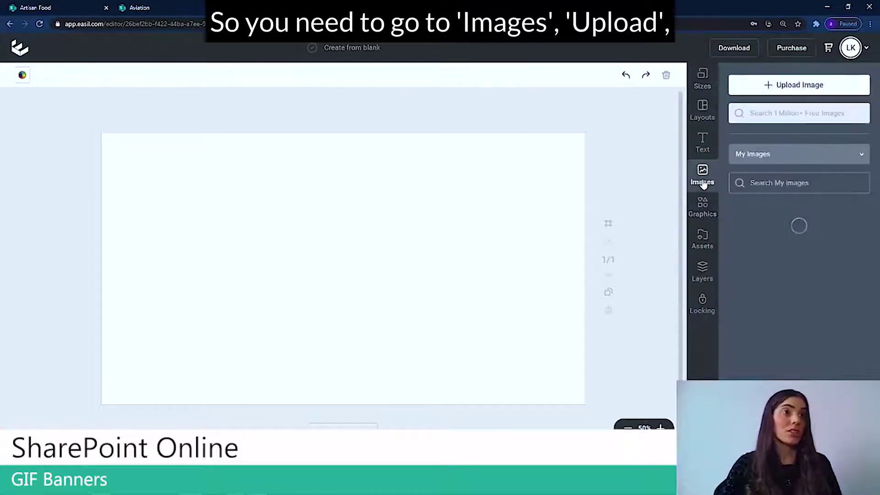
left_click(787, 87)
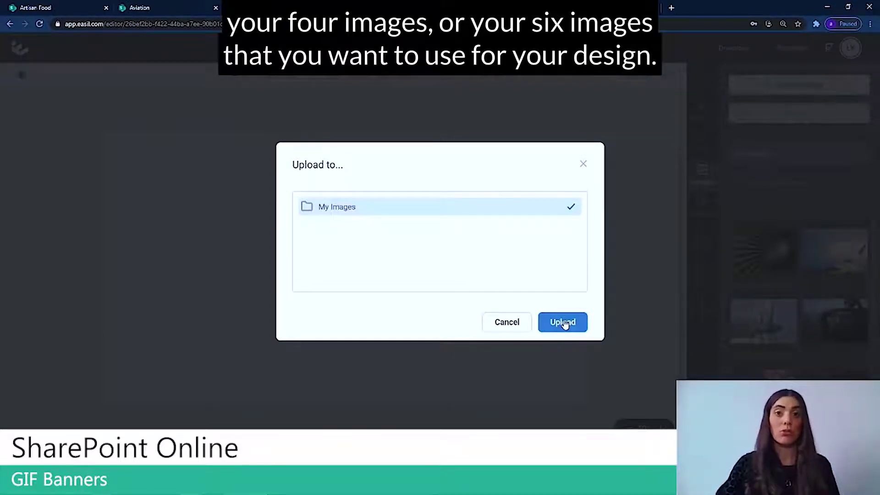
left_click(515, 329)
scroll(771, 315, "down", 10)
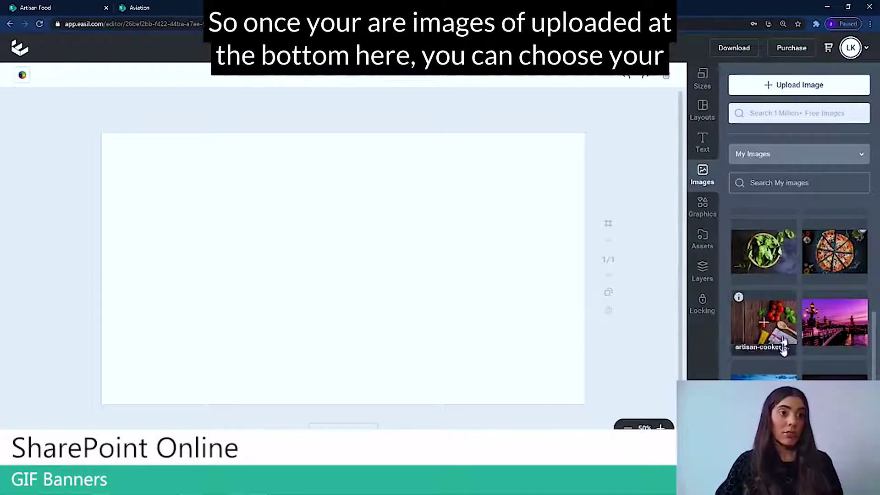
- Place the spinach bowl photo artisan-cookery4.jpg at the top-left and enlarge it to the page width
left_click(765, 252)
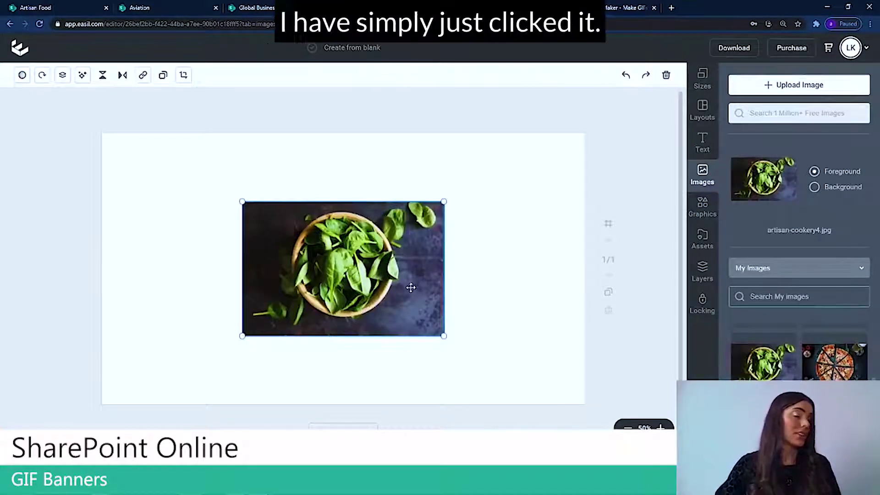
left_click_drag(399, 285, 270, 222)
left_click_drag(302, 268, 606, 416)
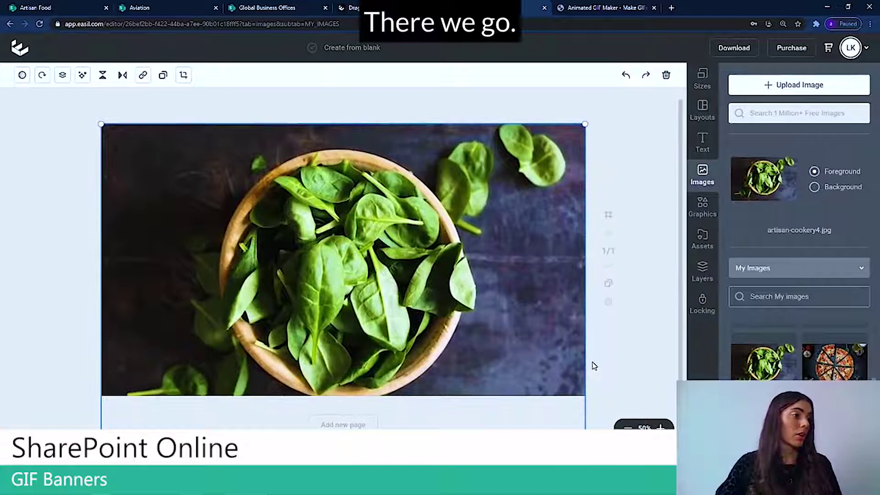
- Crop the spinach photo's bottom to the page edge and nudge it to fit the page
left_click(184, 77)
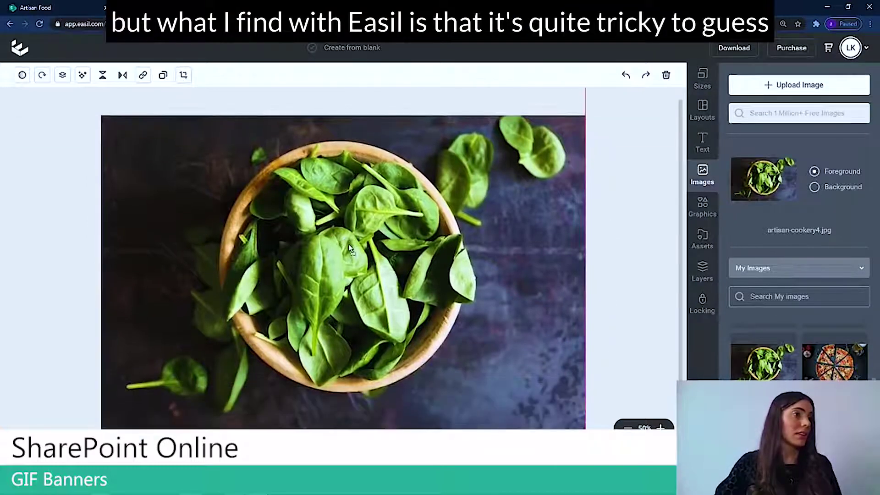
left_click(184, 75)
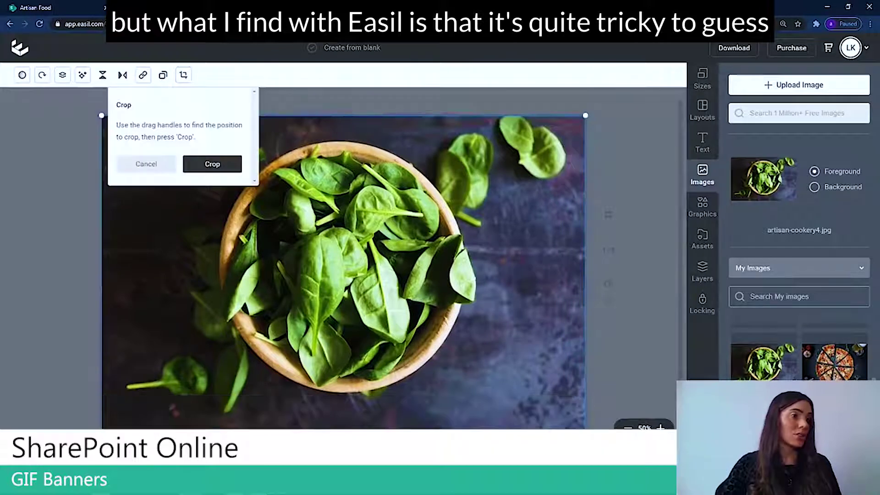
left_click_drag(585, 426, 591, 389)
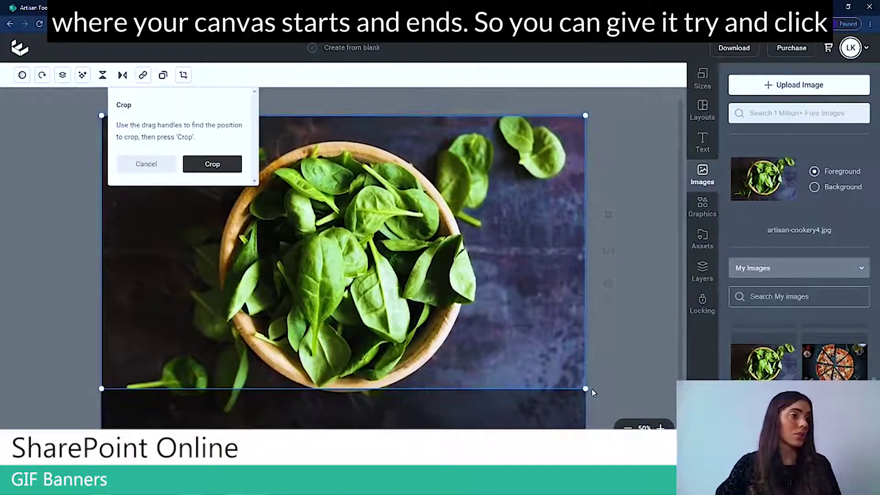
left_click(227, 165)
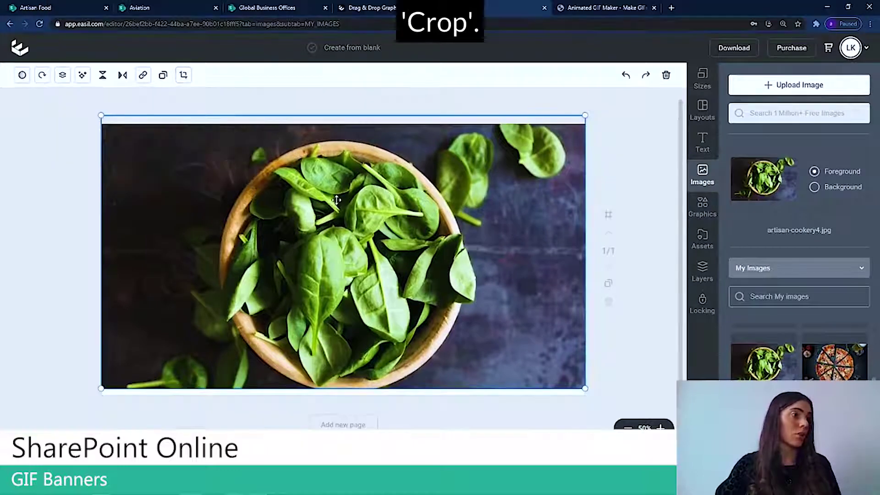
left_click_drag(337, 202, 340, 214)
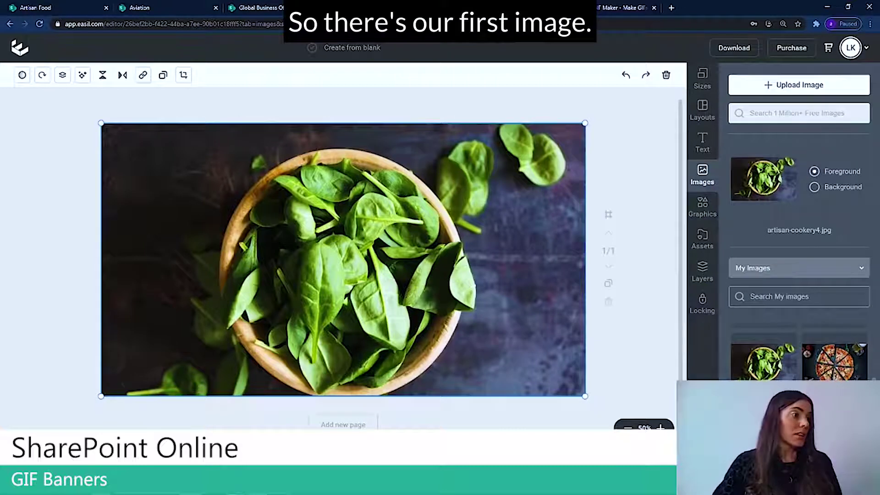
- Add a second page with the pizza photo enlarged to cover the full page
left_click(343, 425)
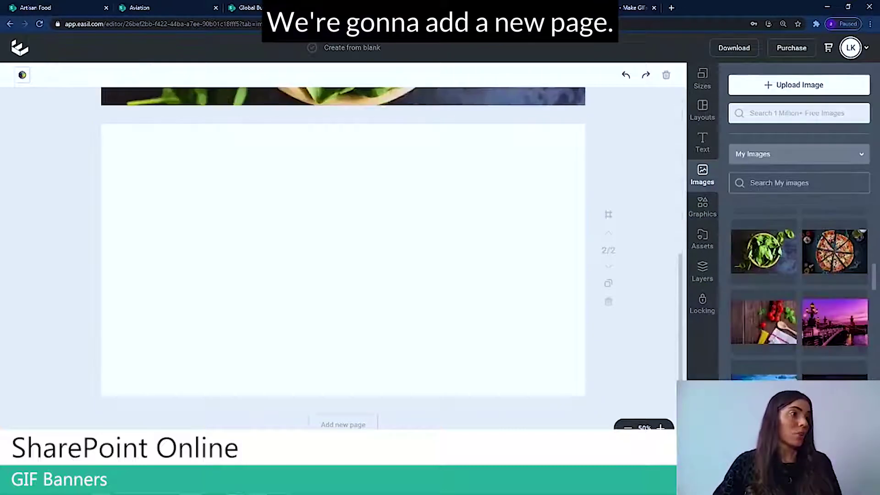
left_click(834, 254)
left_click_drag(350, 247, 208, 178)
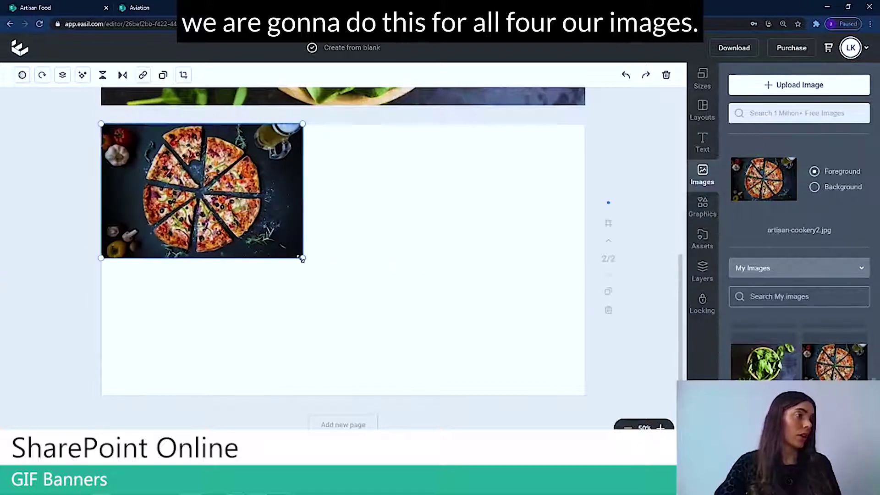
left_click_drag(302, 258, 603, 420)
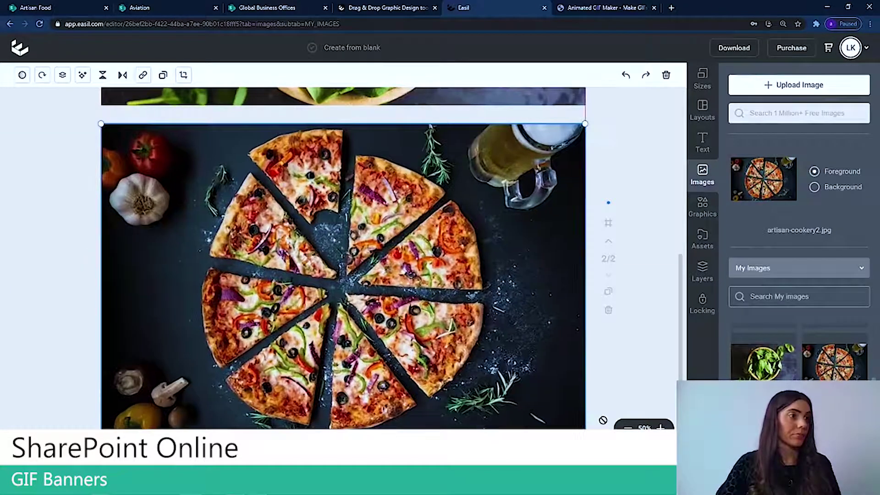
left_click_drag(433, 299, 432, 280)
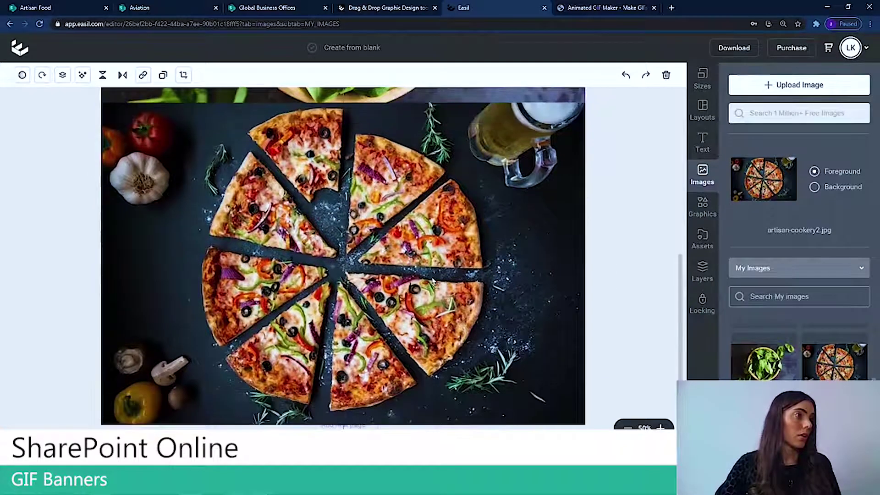
- Add a third page with the tomatoes and pasta photo stretched to full page width
left_click(344, 424)
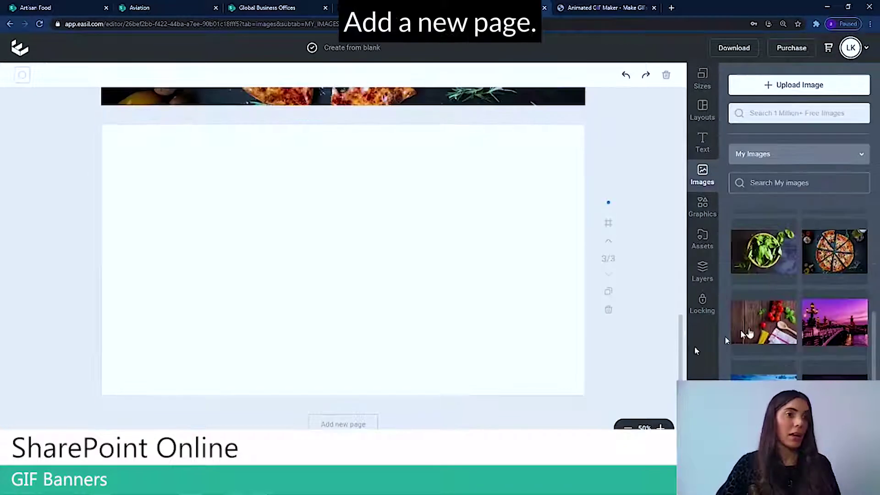
left_click(742, 317)
left_click_drag(305, 262, 228, 210)
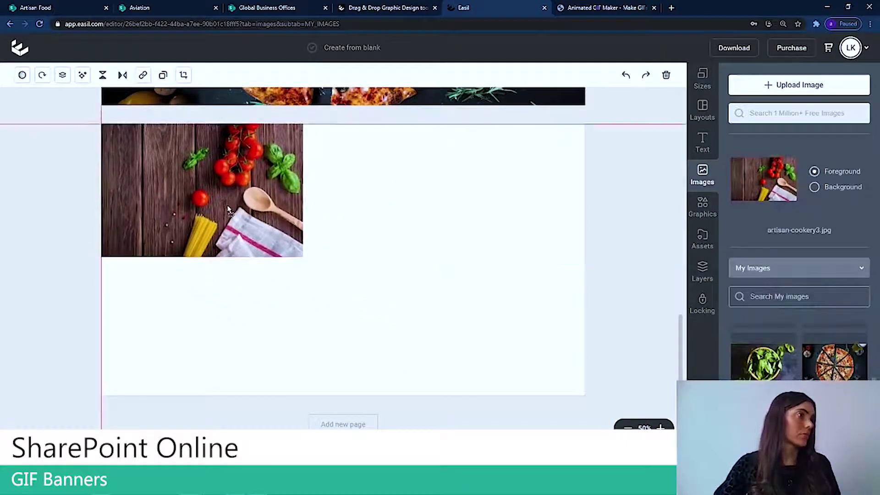
left_click_drag(303, 258, 561, 428)
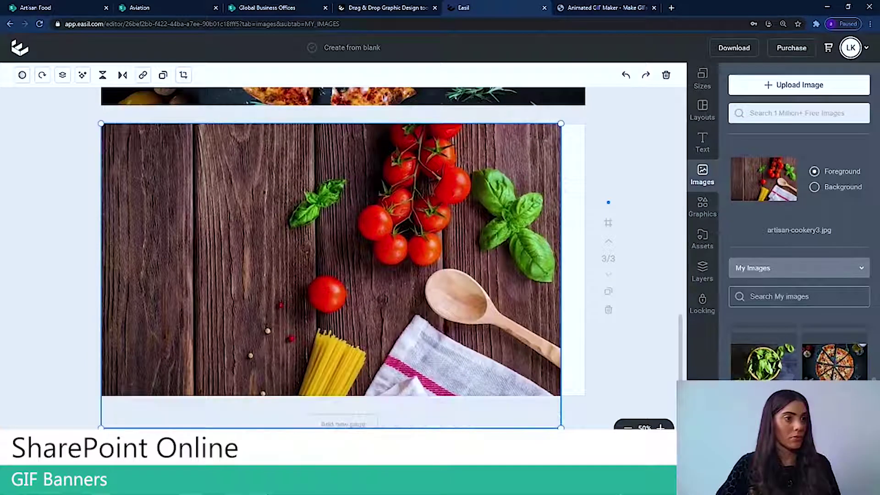
left_click_drag(560, 427, 582, 430)
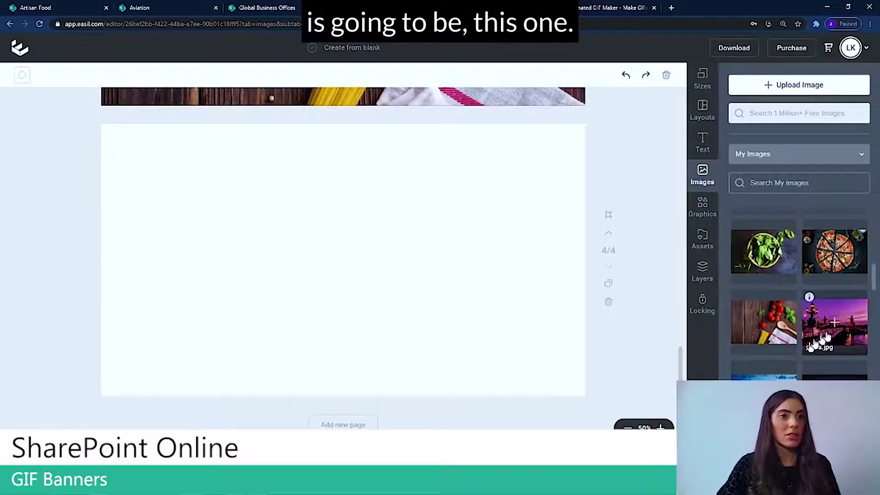
- Place artisan-cookery1.jpg on page 4, enlarge it to full width and shift it up
scroll(821, 339, "up", 3)
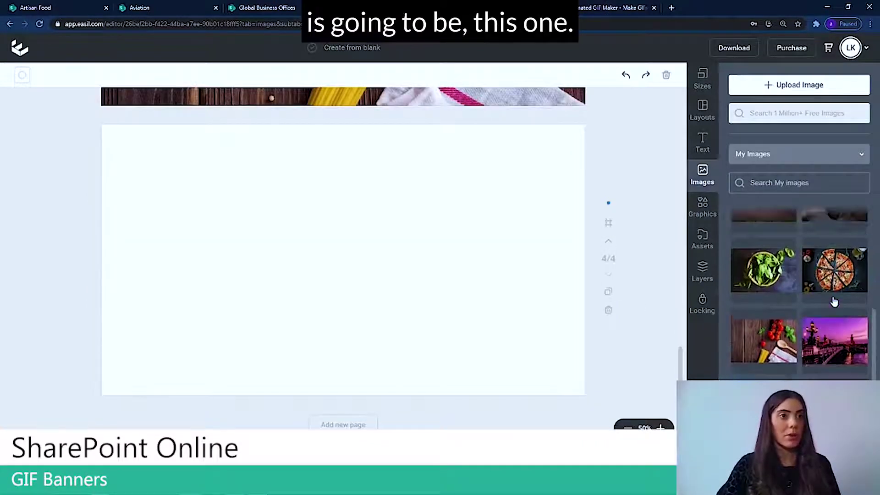
left_click(821, 321)
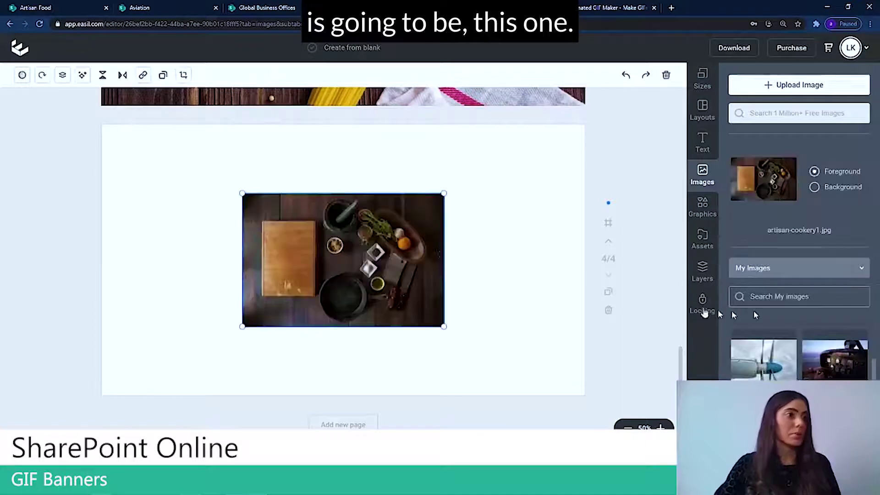
left_click_drag(384, 253, 248, 188)
left_click_drag(304, 258, 612, 403)
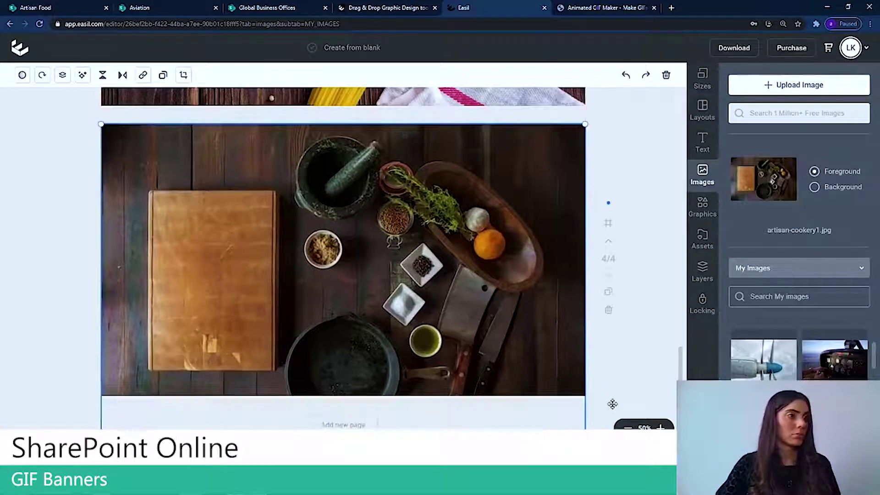
left_click_drag(503, 351, 511, 328)
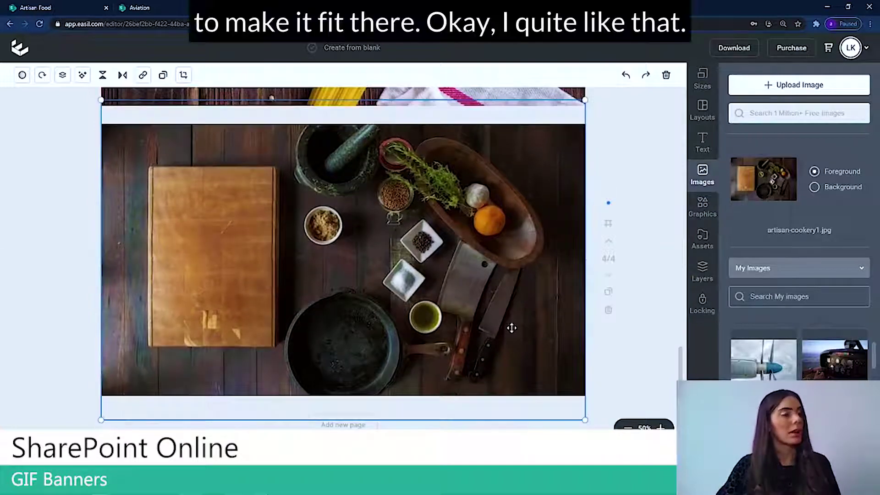
- Add a text box on the page 1 spinach photo and replace its placeholder with 'Nutrition'
scroll(653, 315, "up", 15)
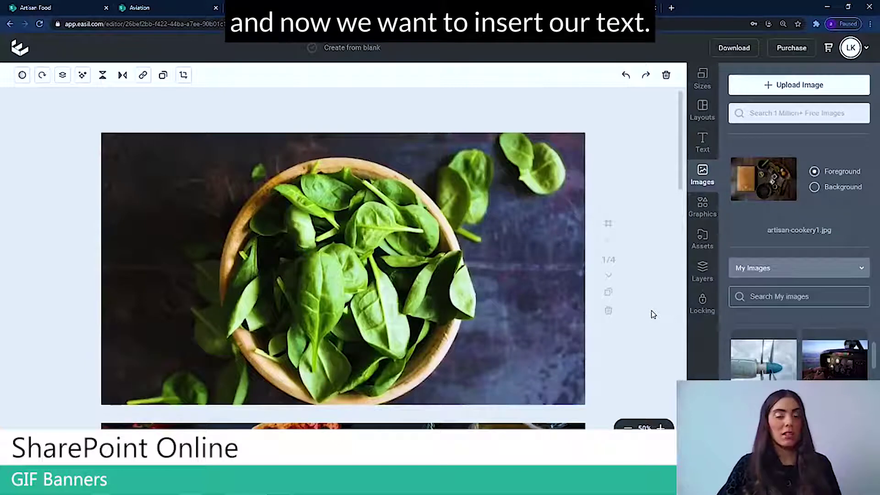
left_click(699, 149)
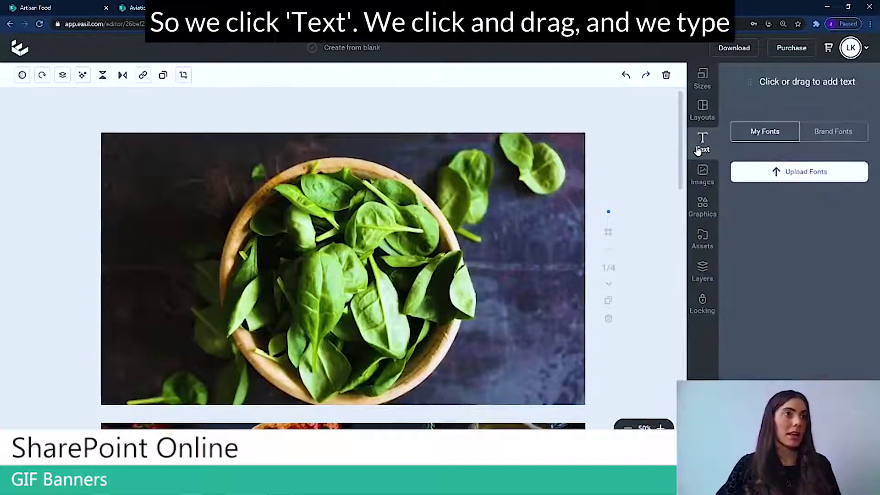
left_click_drag(789, 85, 558, 273)
double_click(549, 275)
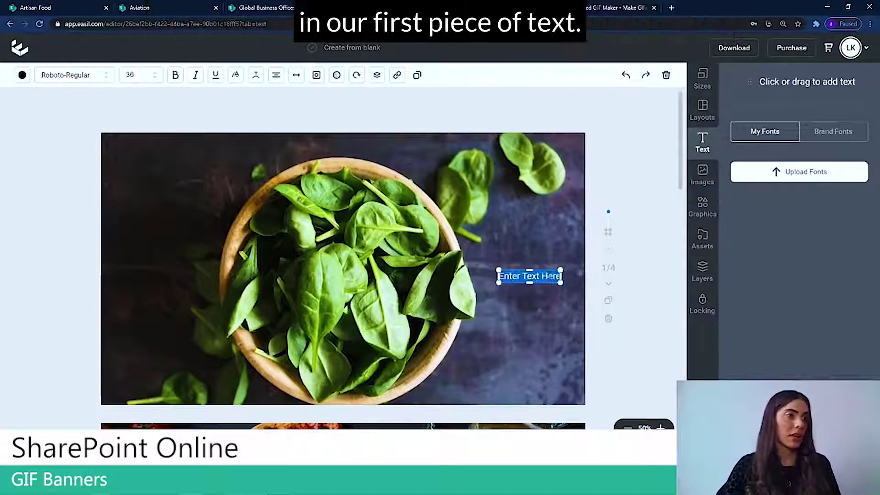
key("BackSpace")
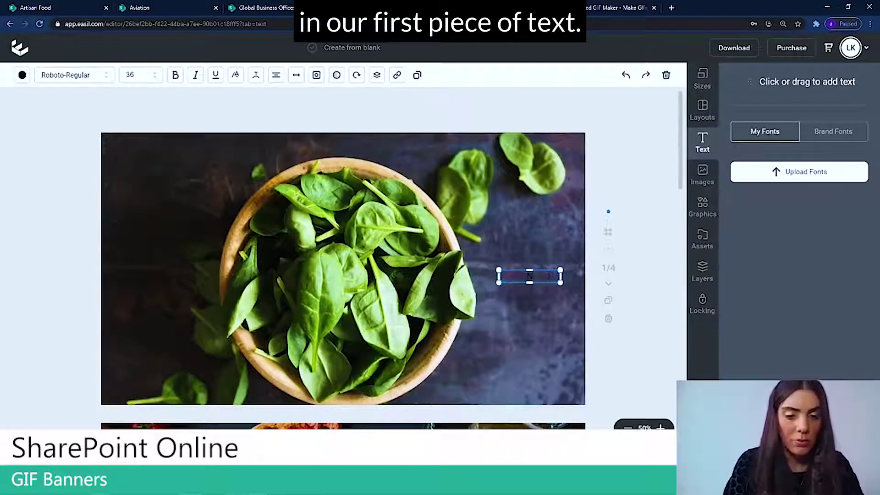
type("Nutrition")
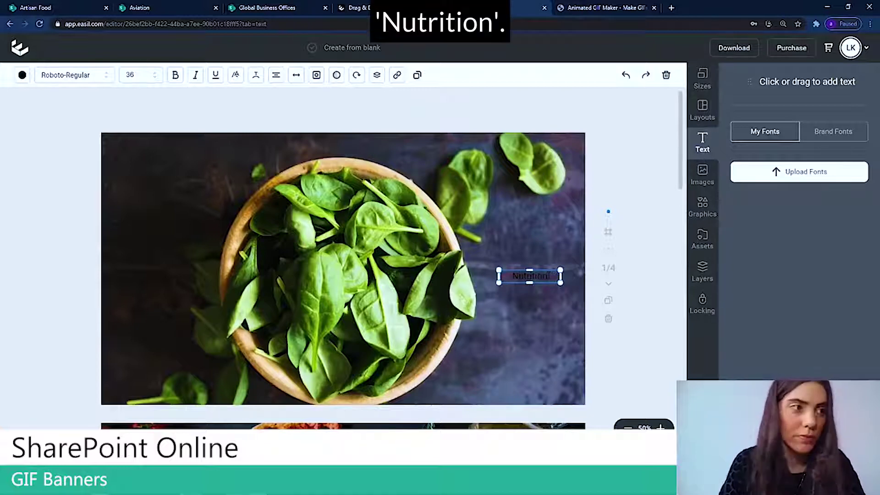
- Select the Nutrition text and try white, green and dark green colour swatches
left_click(615, 359)
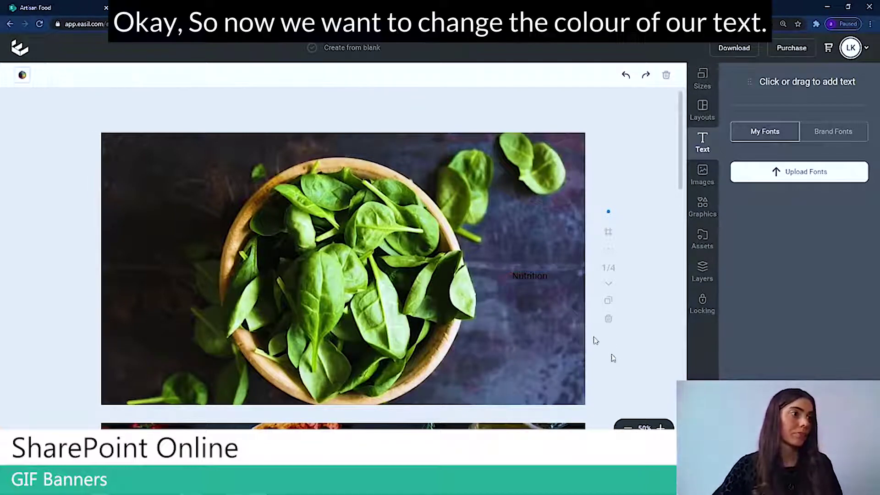
left_click(531, 276)
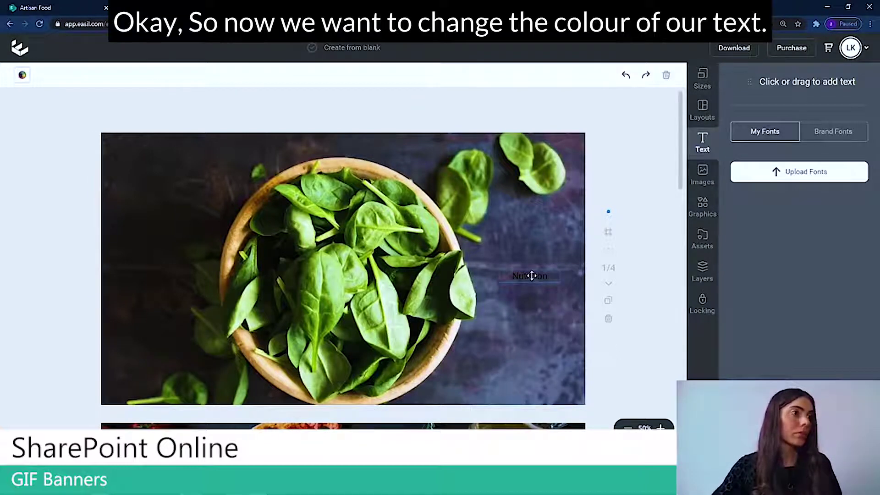
left_click(22, 75)
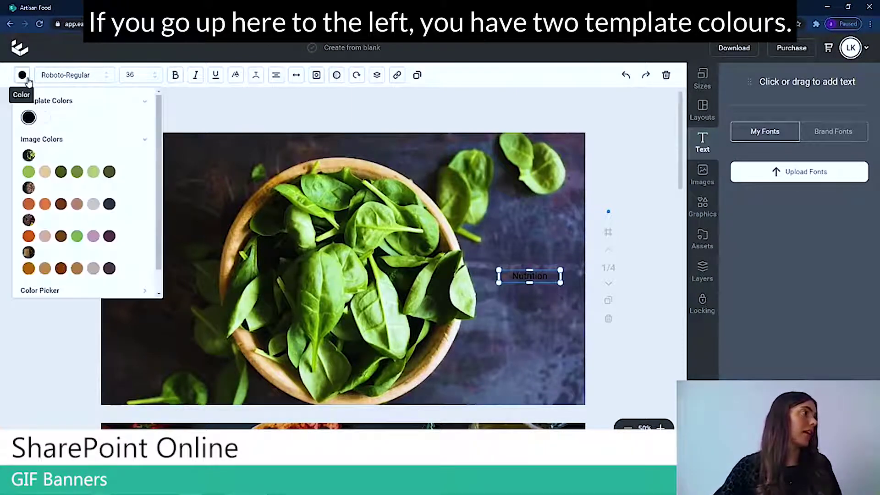
left_click(44, 119)
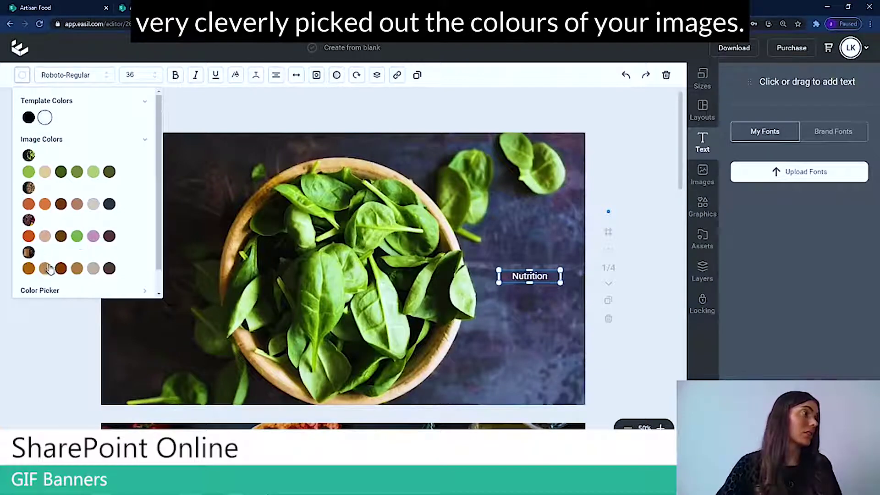
left_click(78, 236)
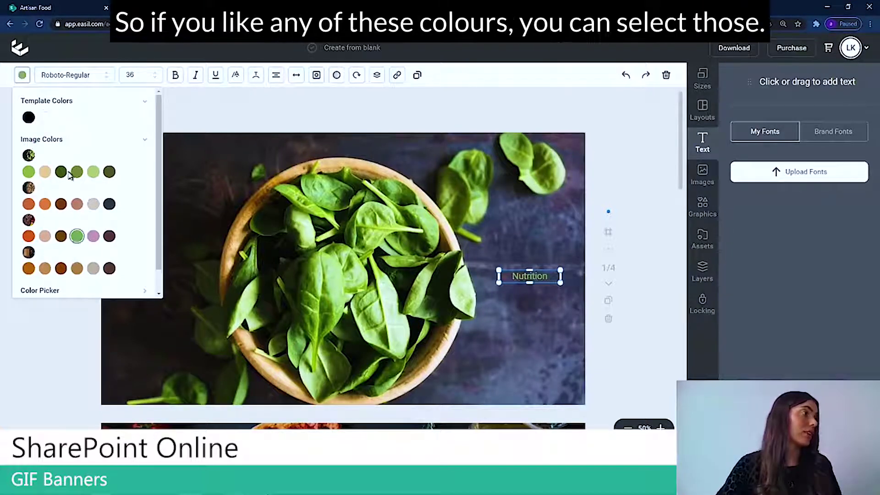
left_click(61, 172)
scroll(112, 214, "down", 1)
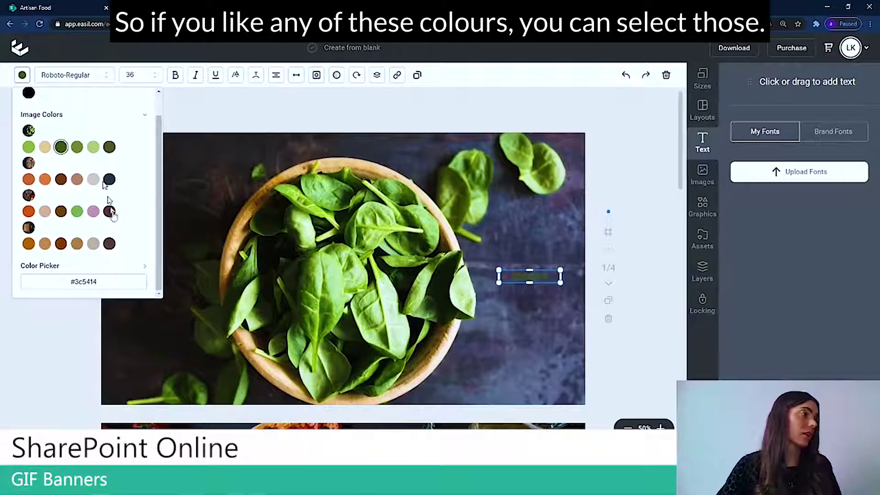
- Paste gold hex #D4AF37 into the custom colour picker and brighten it to yellow
left_click(143, 270)
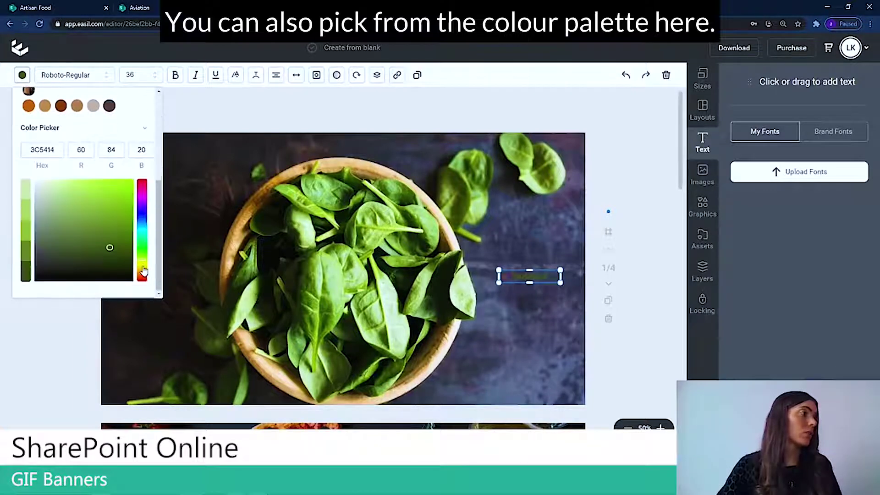
left_click_drag(143, 260, 142, 265)
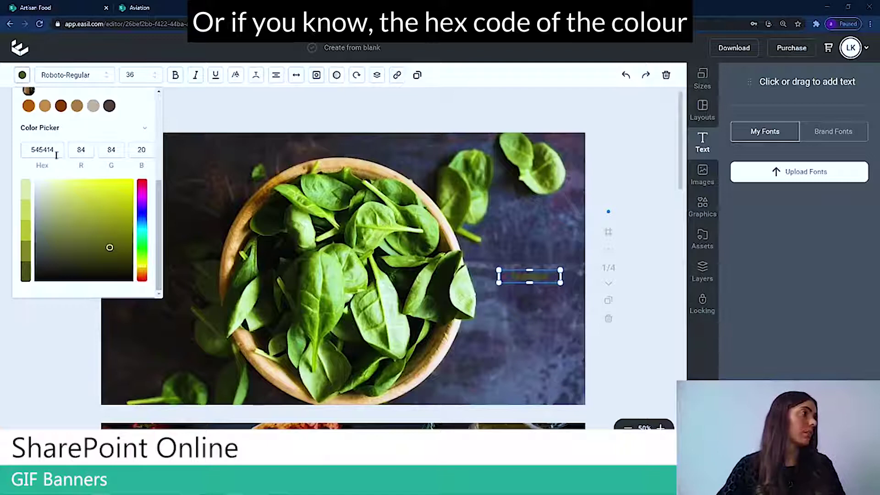
left_click_drag(56, 155, 21, 152)
type("#D4AF37")
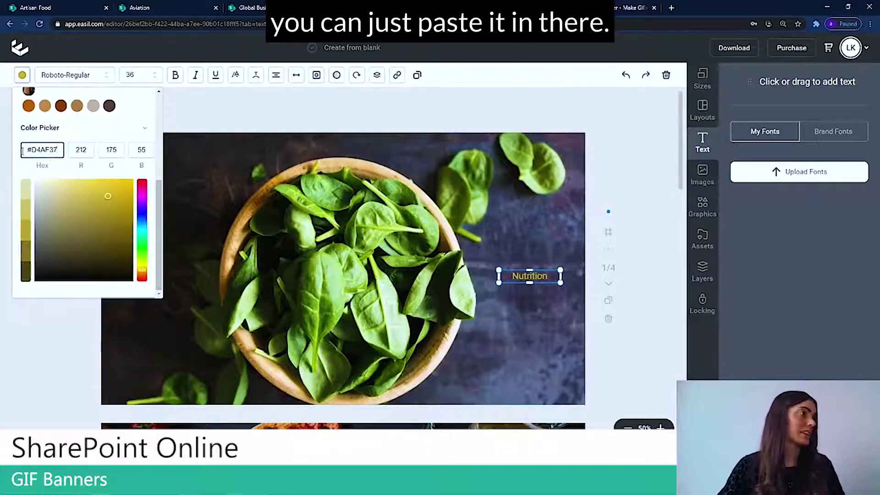
left_click_drag(108, 197, 134, 179)
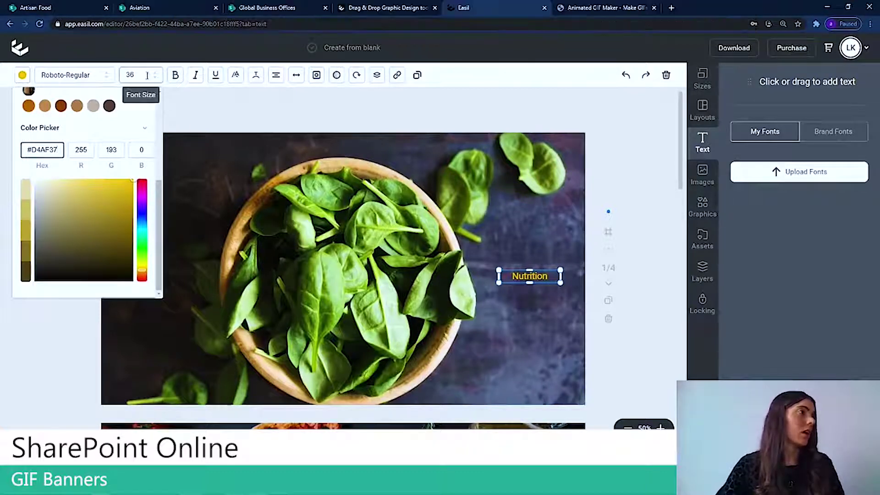
- Set the Nutrition text's font size to 40, then reselect the text box
left_click(129, 75)
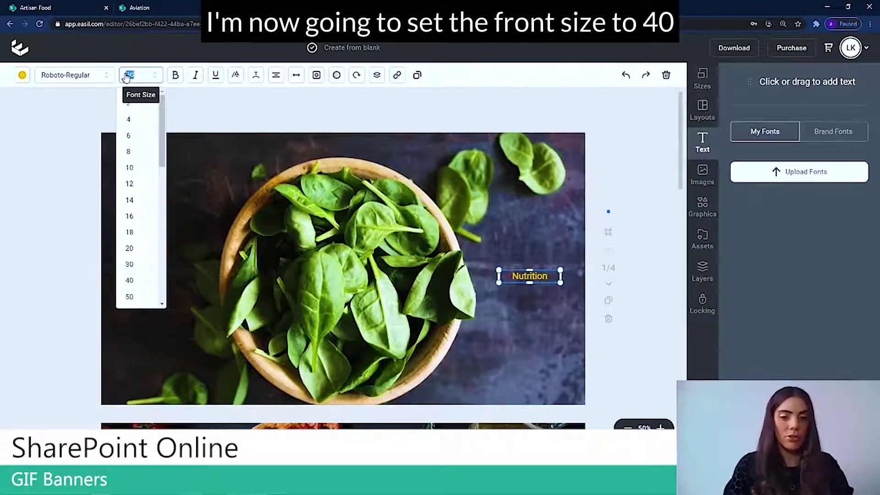
type("40")
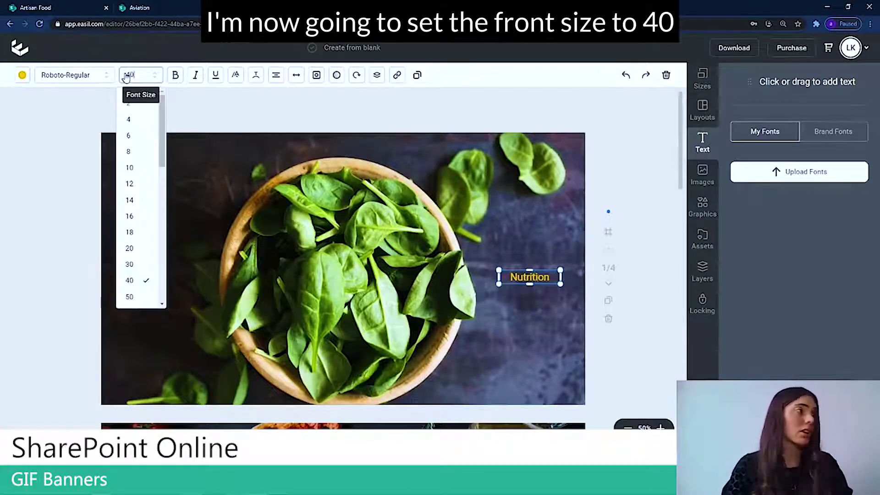
left_click(228, 116)
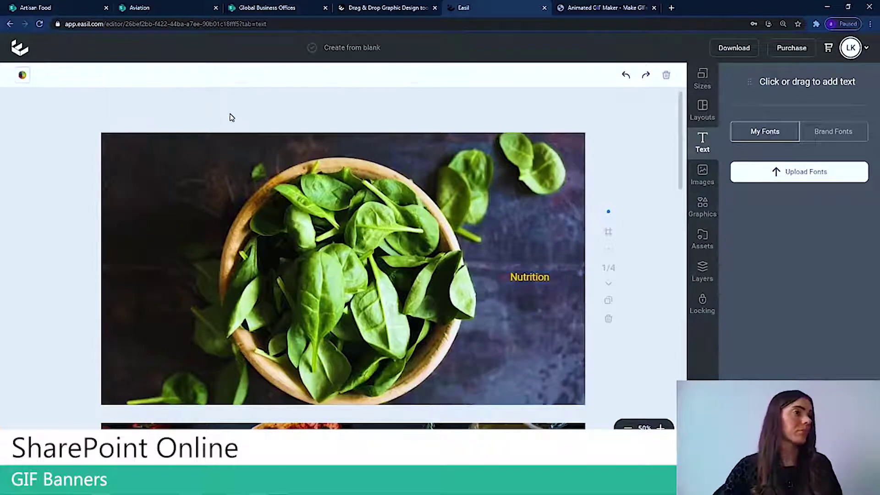
left_click(544, 279)
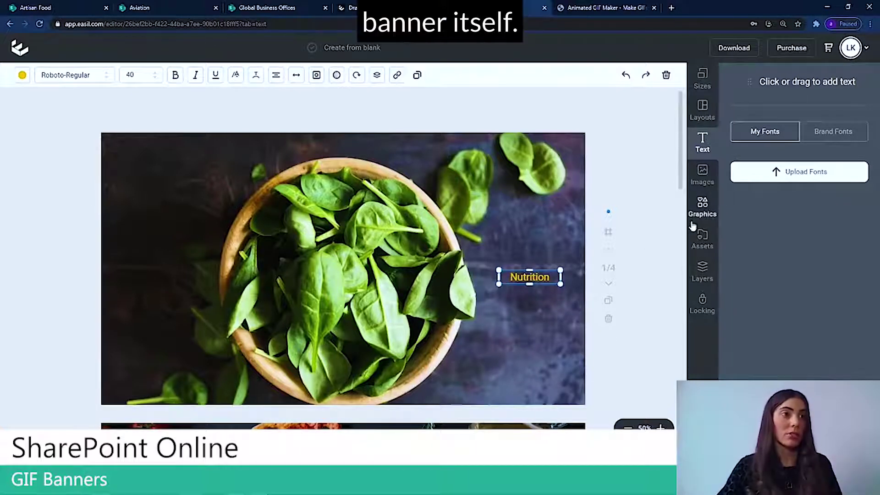
- Browse the Graphics categories: logos, photo grids, icons and shapes
left_click(703, 209)
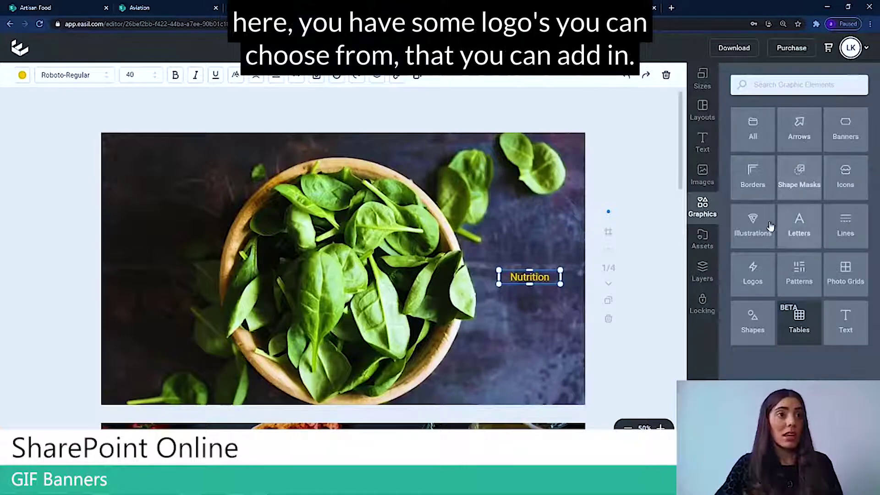
left_click(755, 271)
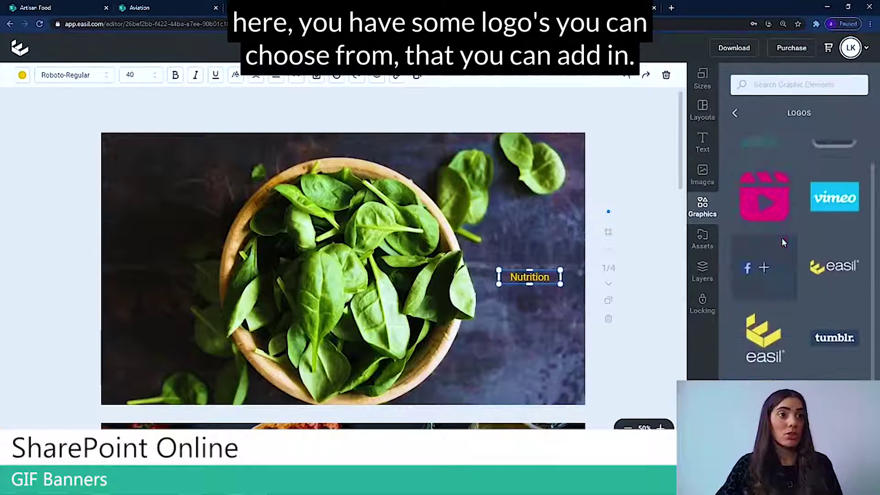
left_click(735, 113)
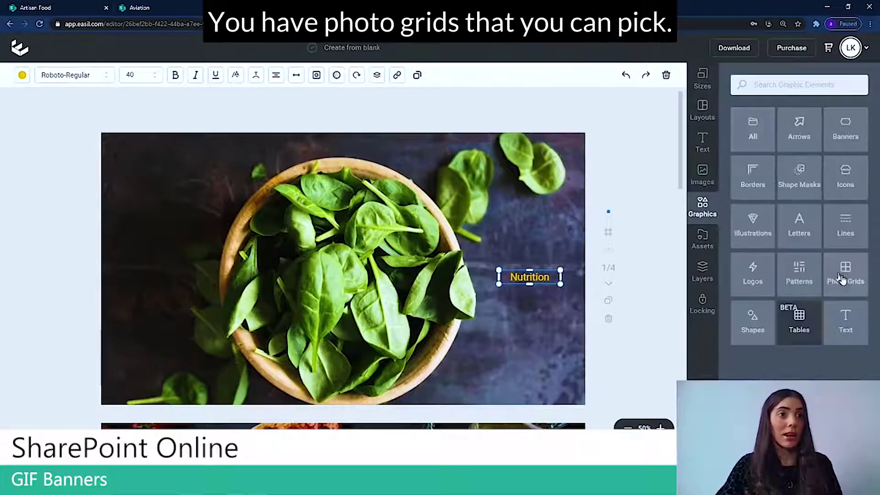
left_click(843, 278)
scroll(843, 256, "down", 3)
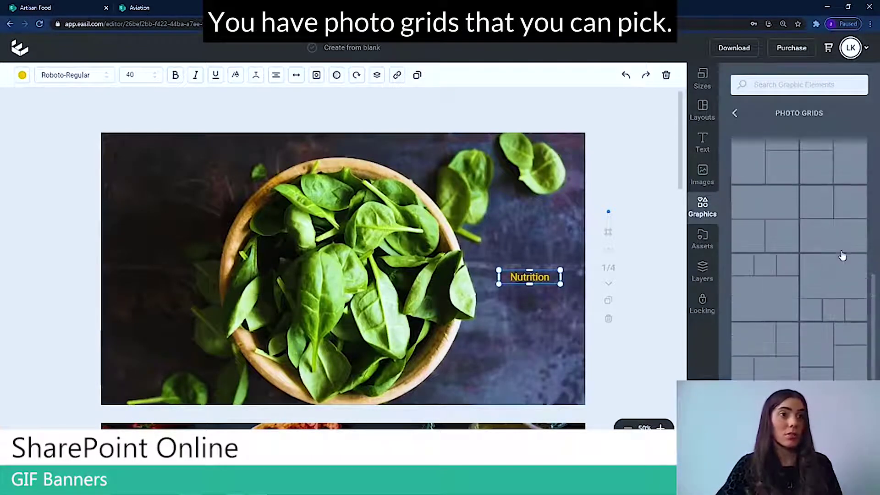
left_click(736, 113)
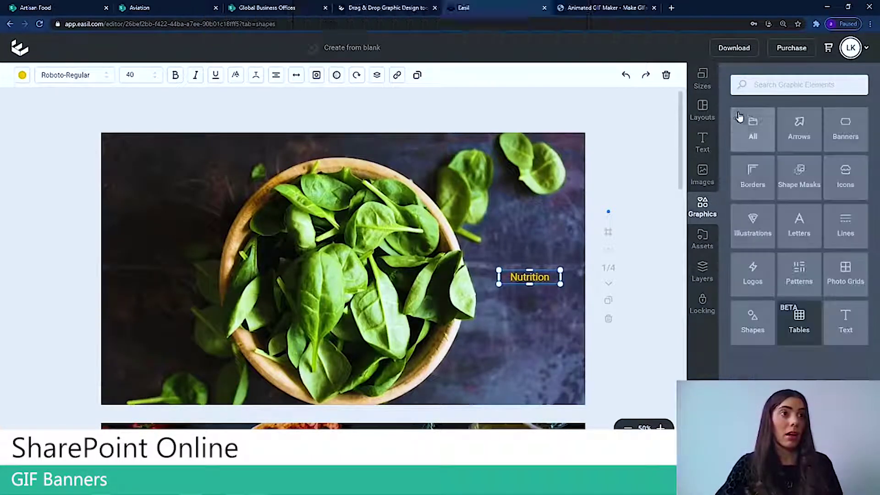
left_click(838, 174)
scroll(838, 174, "down", 1)
scroll(838, 174, "up", 1)
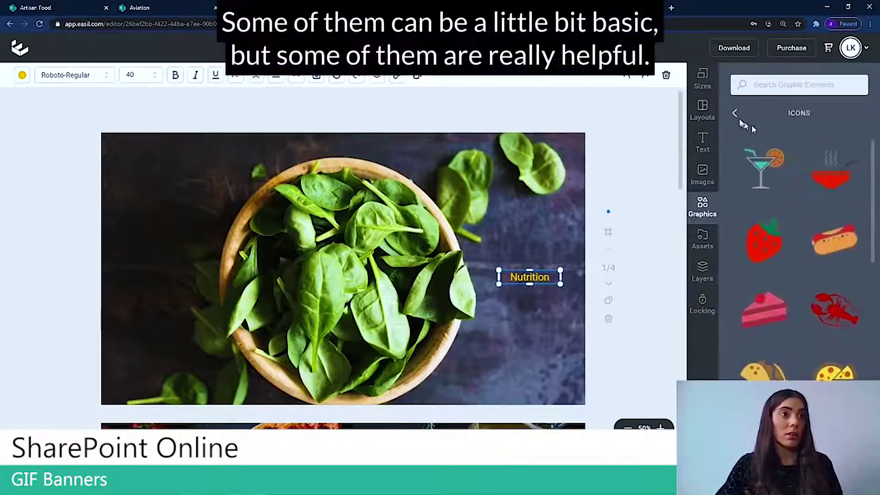
left_click(735, 114)
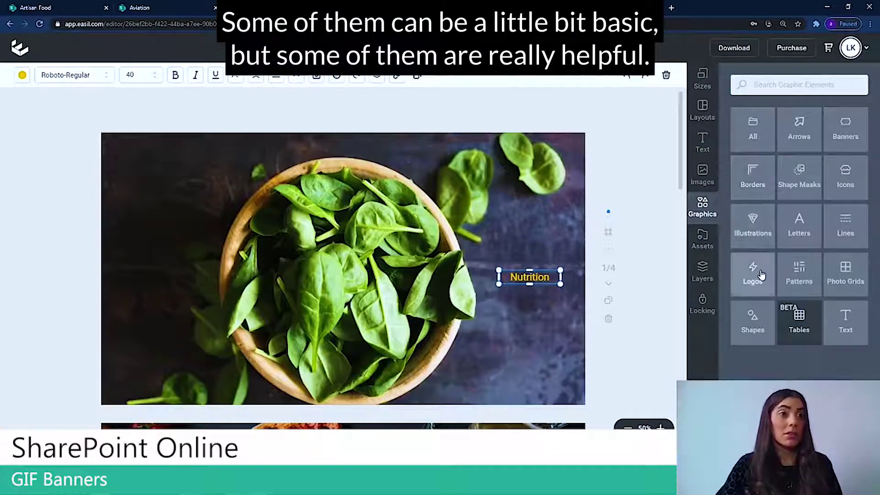
left_click(757, 316)
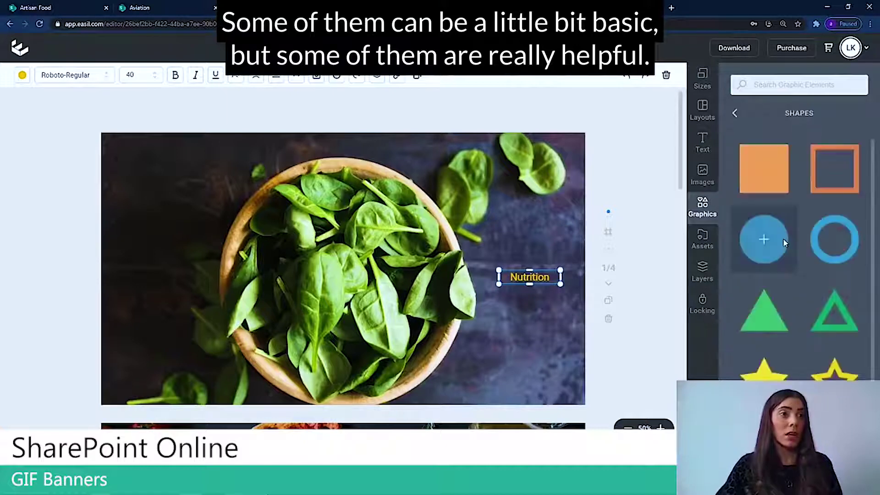
scroll(784, 243, "down", 1)
scroll(774, 206, "up", 1)
- Open the Borders collection and scroll down to the yellow box border
left_click(736, 114)
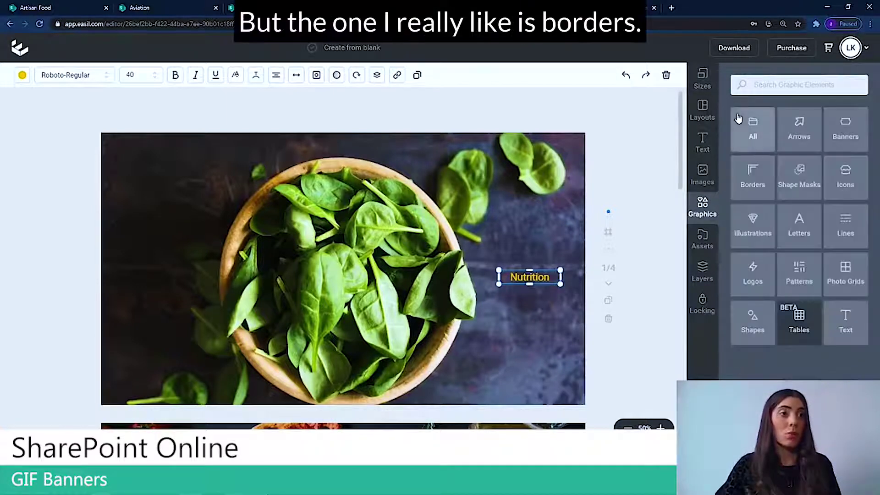
left_click(754, 179)
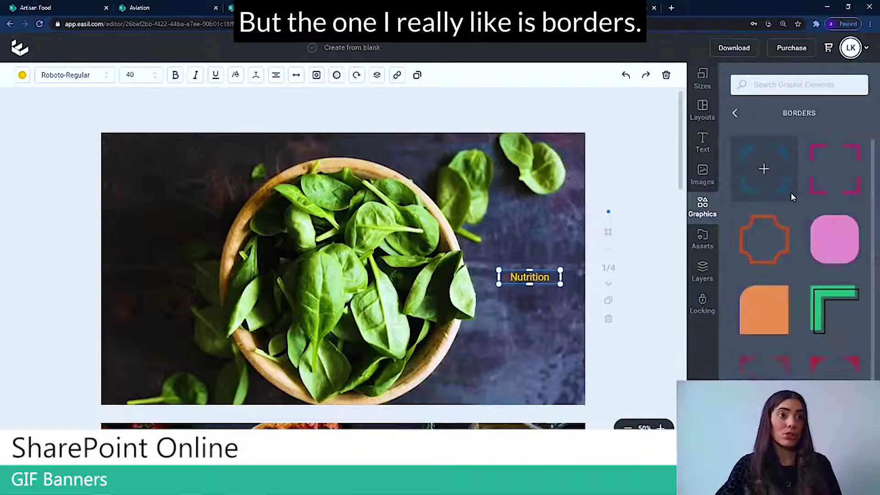
scroll(792, 196, "down", 3)
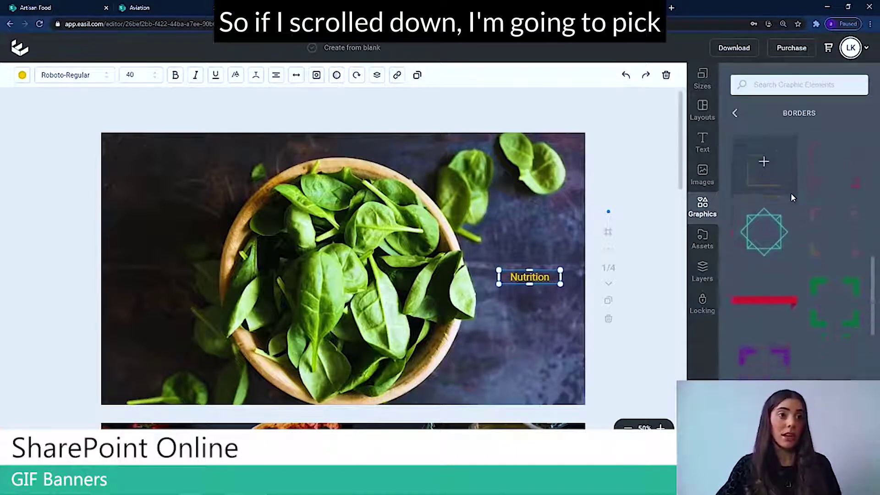
scroll(793, 197, "down", 6)
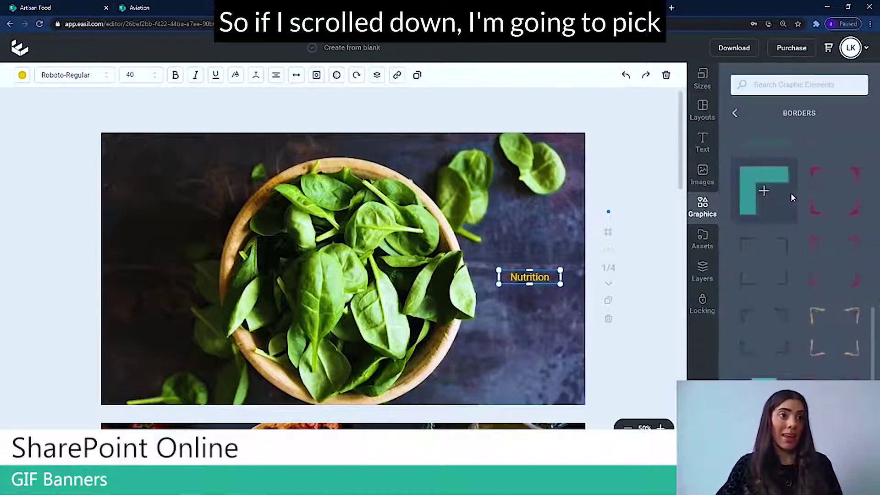
scroll(792, 197, "down", 8)
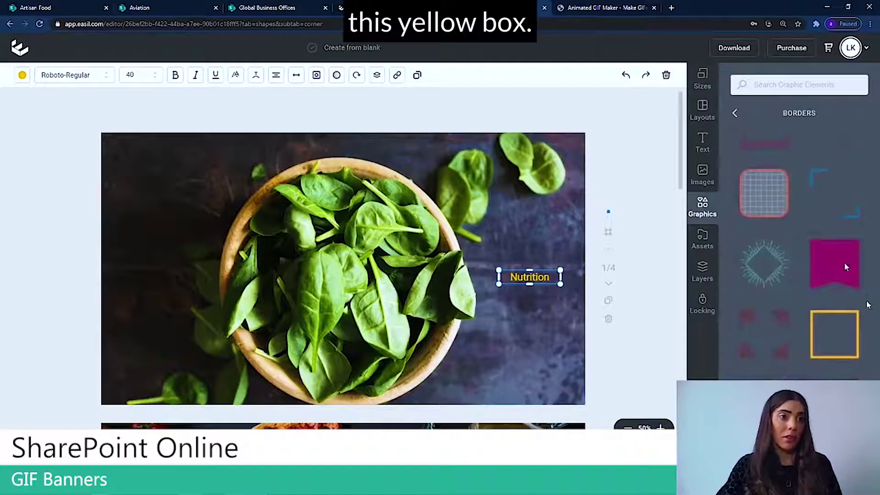
- Add the yellow box border over the Nutrition text and resize it into a shorter, centred frame
left_click(836, 339)
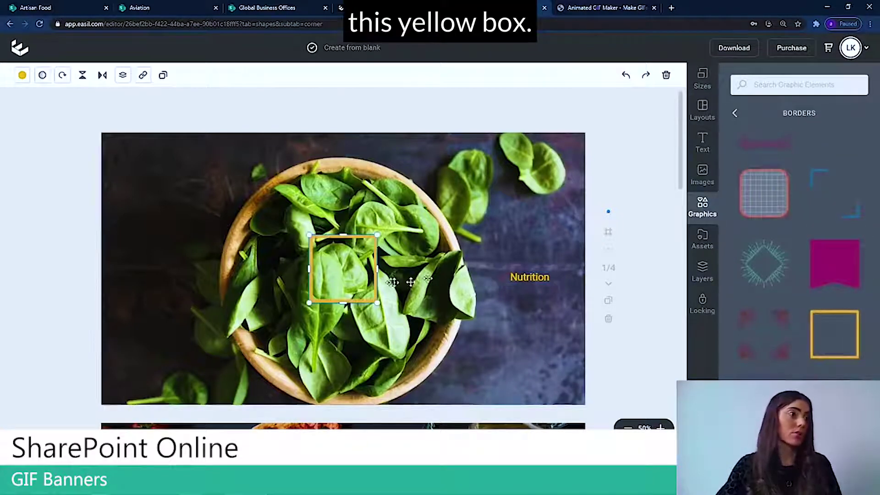
left_click_drag(370, 280, 572, 276)
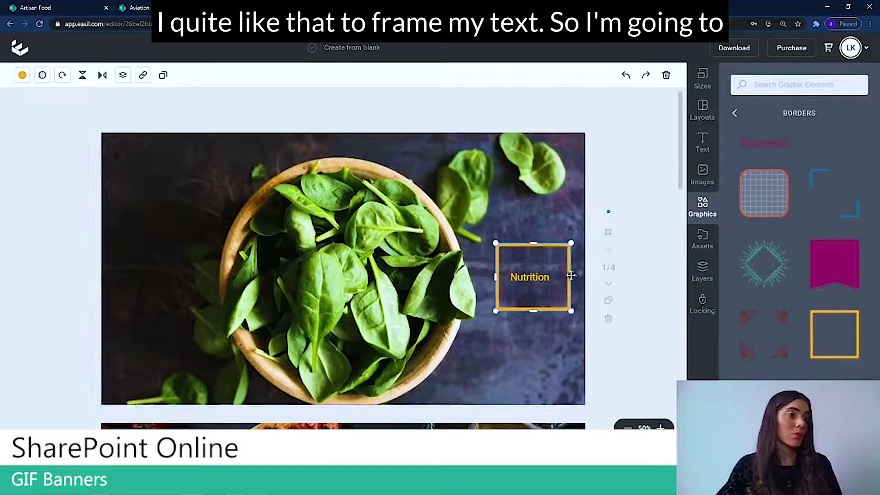
left_click_drag(496, 277, 490, 277)
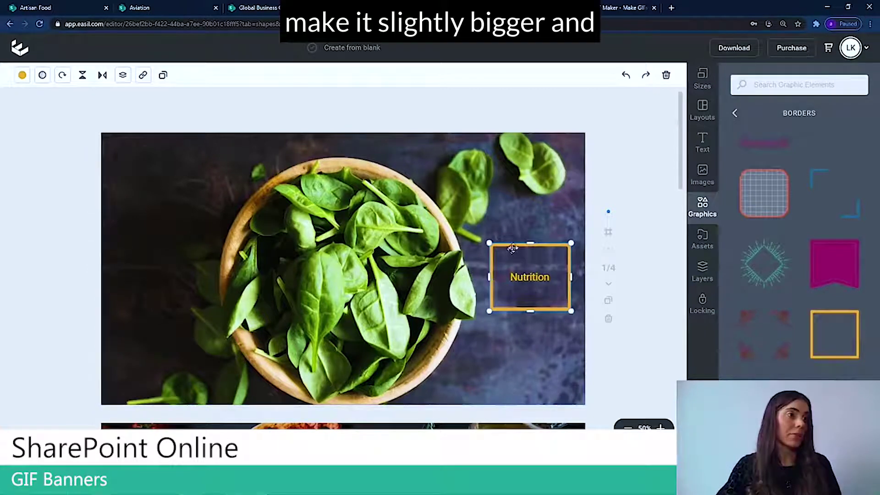
left_click_drag(530, 243, 530, 256)
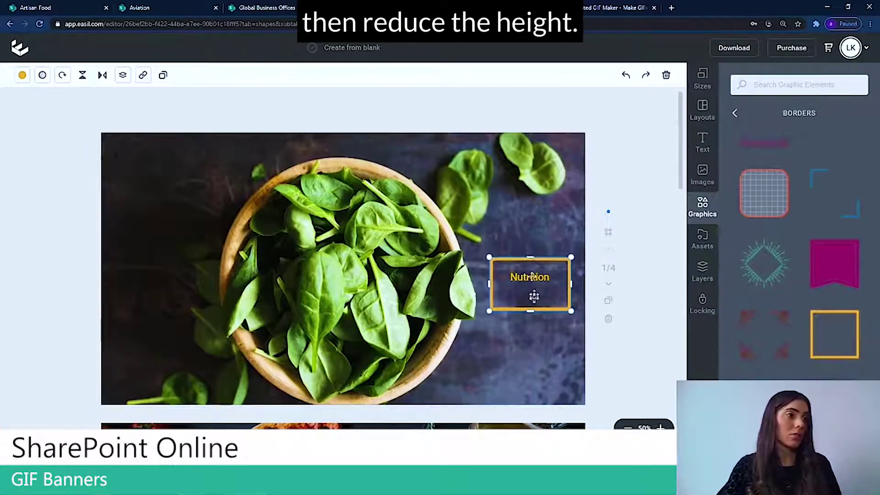
mouse_move(531, 310)
left_mouse_down()
mouse_move(532, 295)
mouse_move(540, 298)
left_mouse_up()
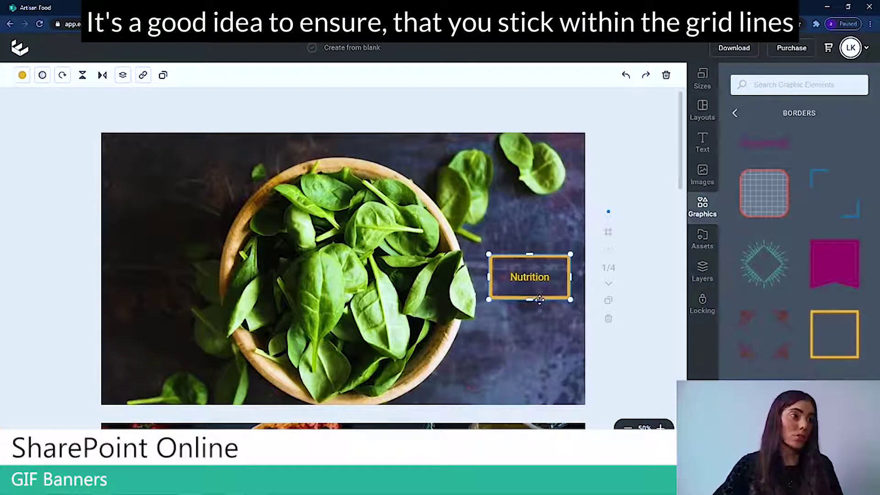
left_click_drag(539, 299, 543, 309)
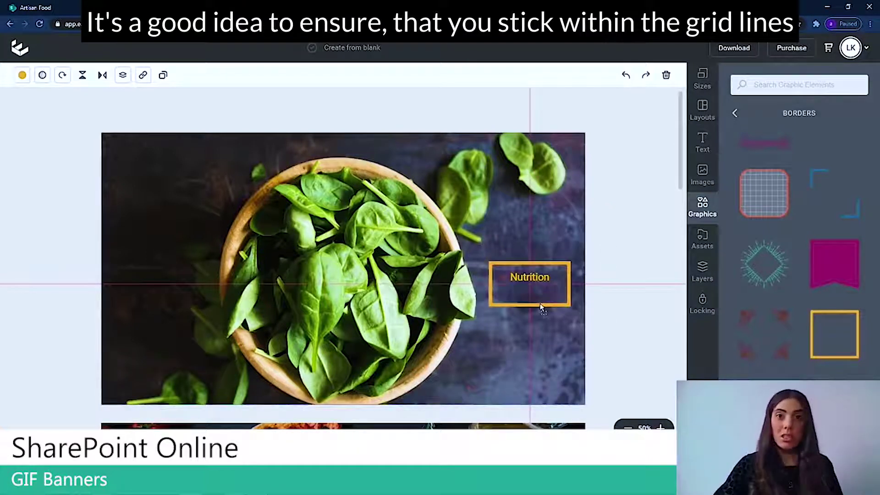
mouse_move(542, 309)
left_mouse_down()
mouse_move(532, 306)
mouse_move(535, 316)
mouse_move(542, 310)
left_mouse_up()
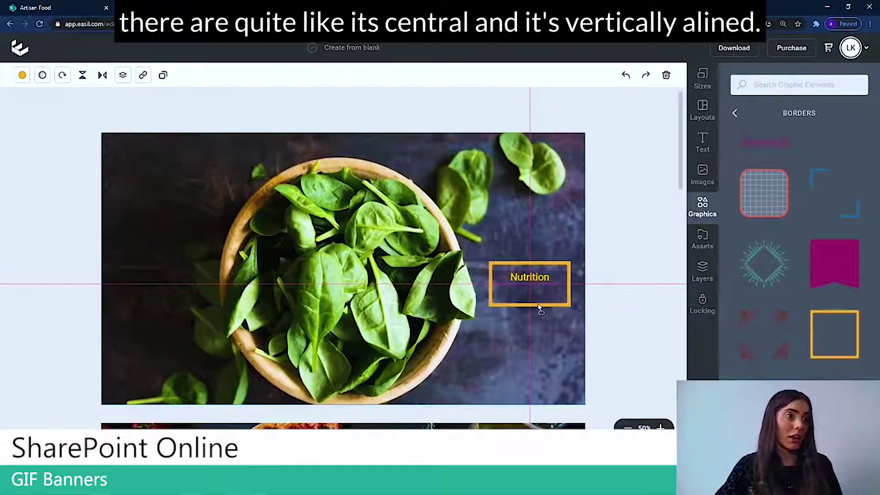
left_click_drag(540, 310, 539, 309)
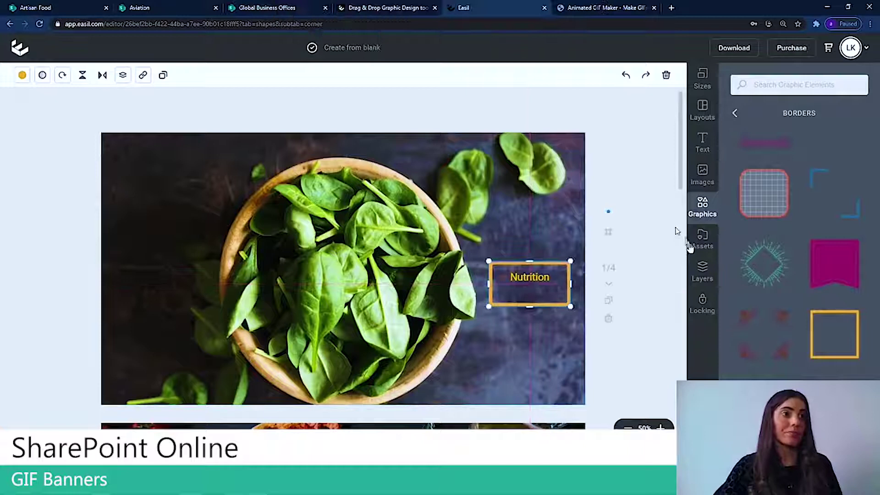
- Move the Nutrition layer above Stretch Rounded and centre the text inside the yellow frame
left_click(702, 271)
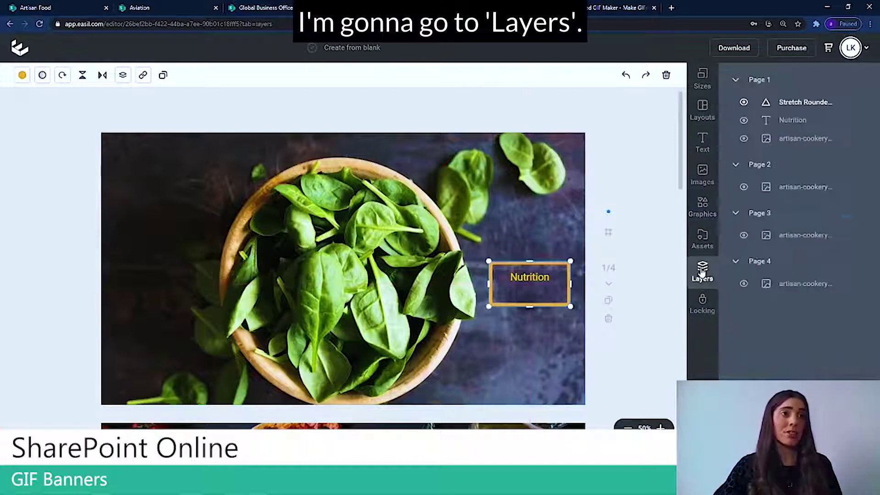
left_click(789, 121)
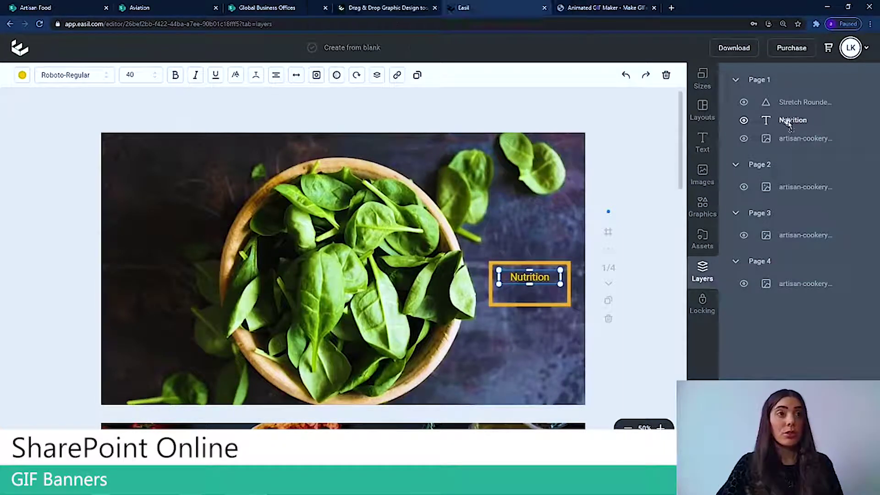
left_click_drag(787, 121, 789, 100)
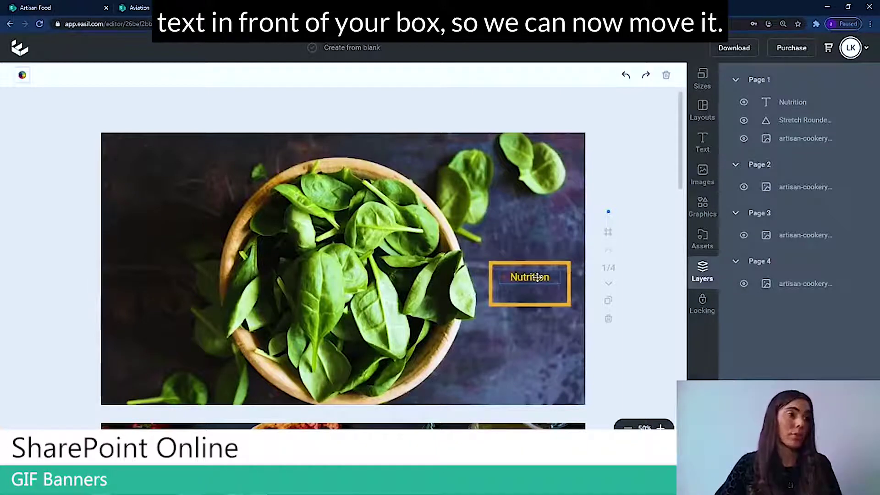
left_click_drag(539, 278, 541, 288)
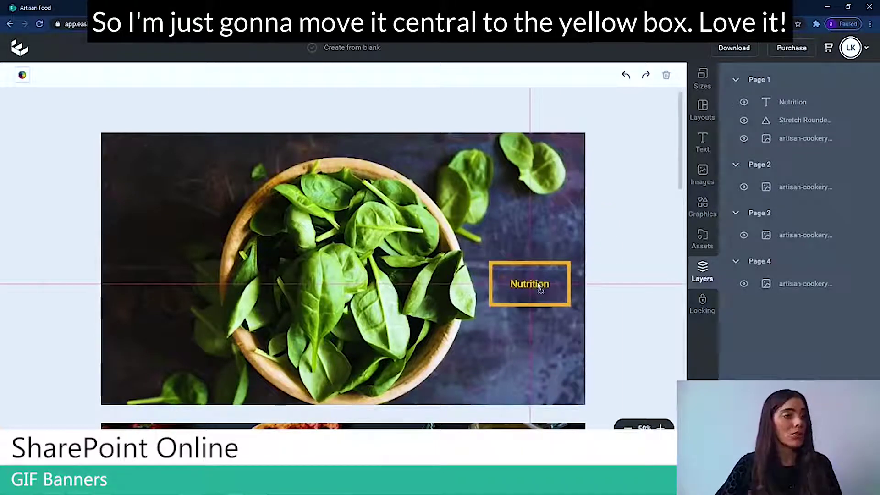
left_click_drag(540, 286, 541, 287)
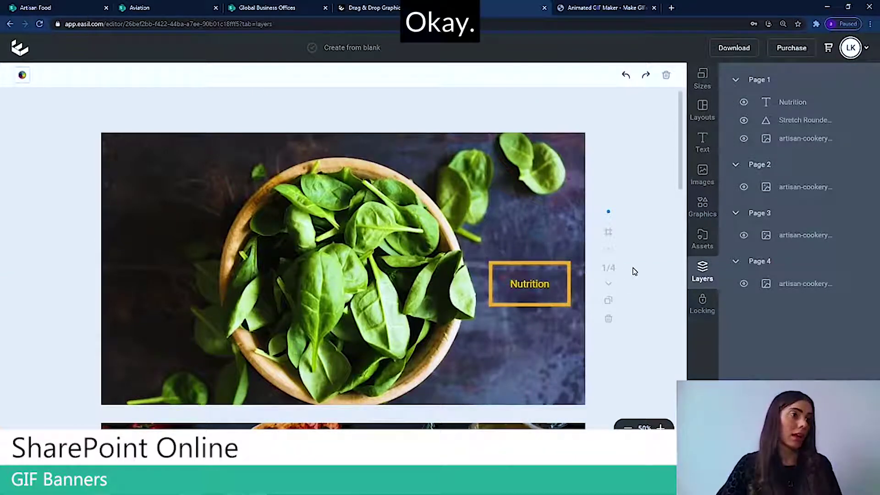
- Select the Nutrition text together with its Stretch Rounded yellow frame
left_click(794, 102)
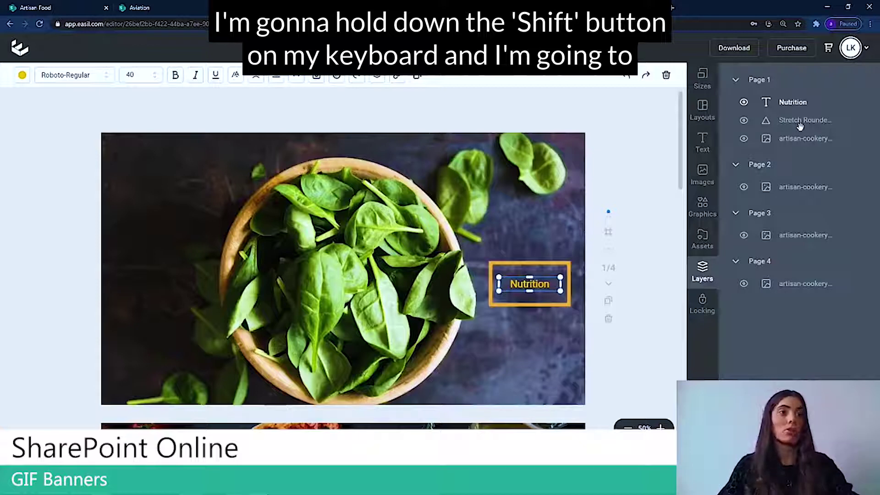
left_click(800, 122, "shift")
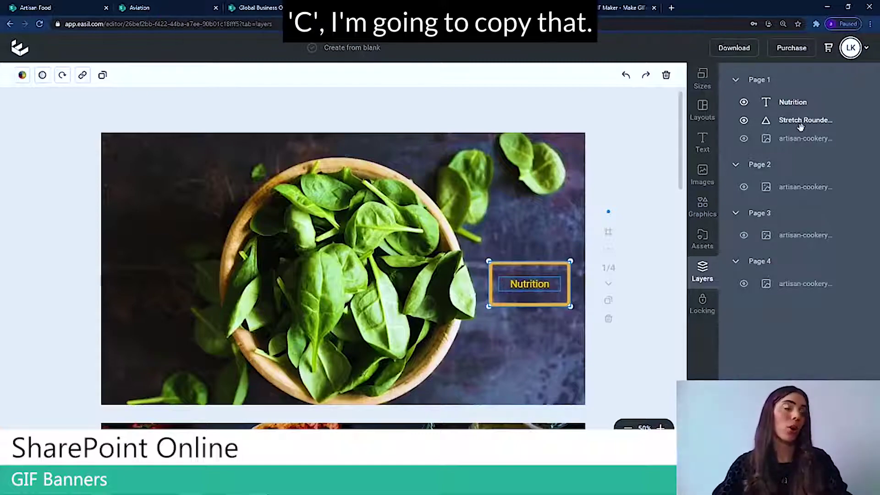
scroll(647, 299, "down", 2)
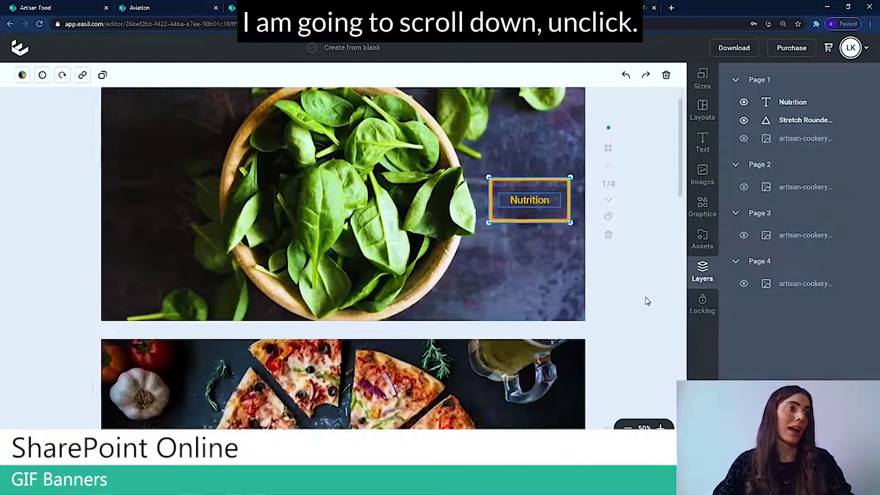
scroll(647, 301, "down", 5)
- Paste the Nutrition text and frame onto pages 2, 3 and 4
left_click(649, 242)
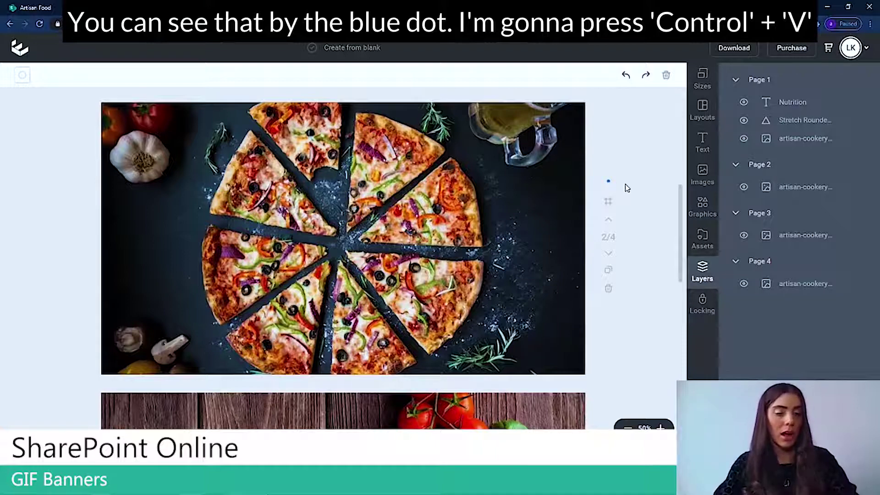
key("ctrl+v")
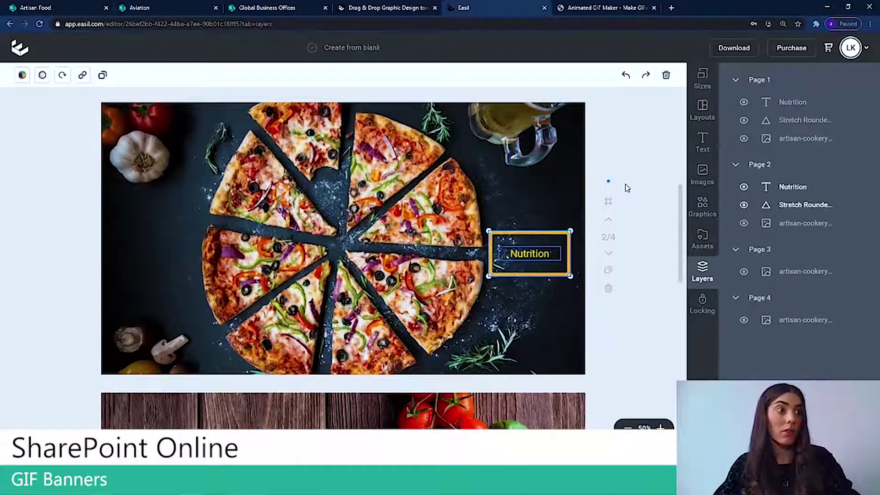
scroll(637, 257, "down", 4)
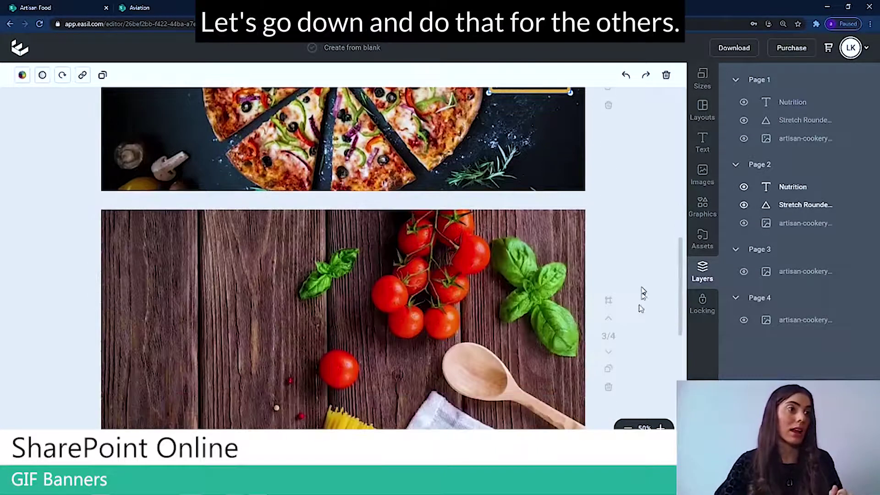
key("ctrl+v")
scroll(642, 291, "down", 8)
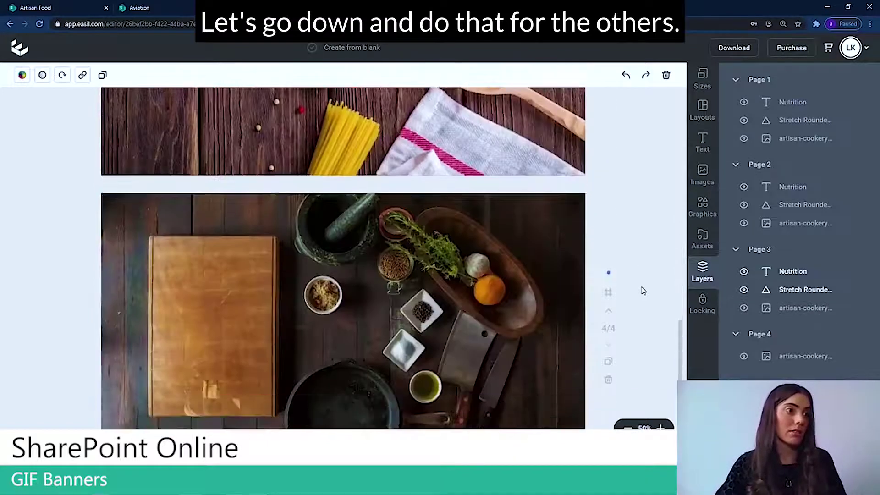
key("ctrl+v")
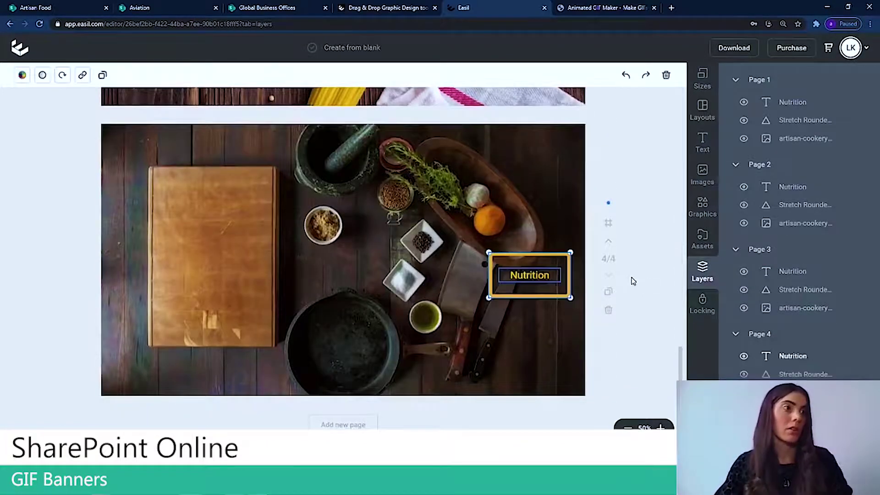
scroll(633, 281, "up", 10)
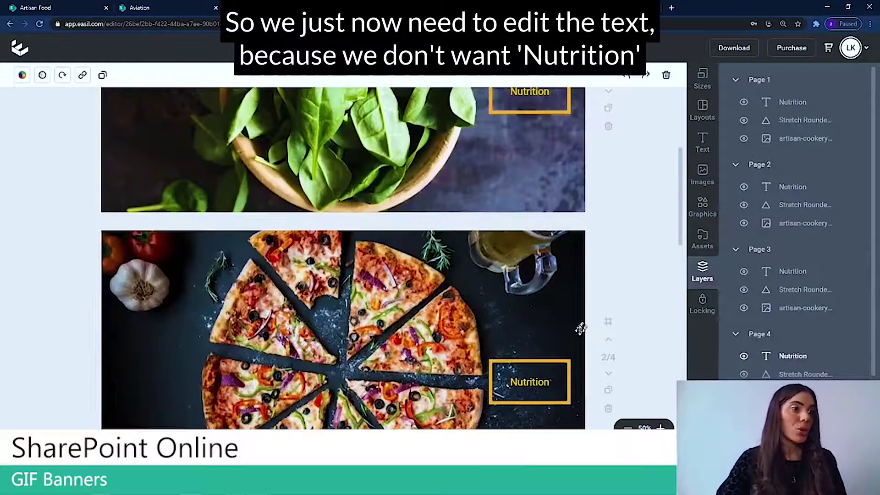
- Change page 2's caption from Nutrition to Fresh
scroll(642, 278, "down", 3)
left_click(530, 290)
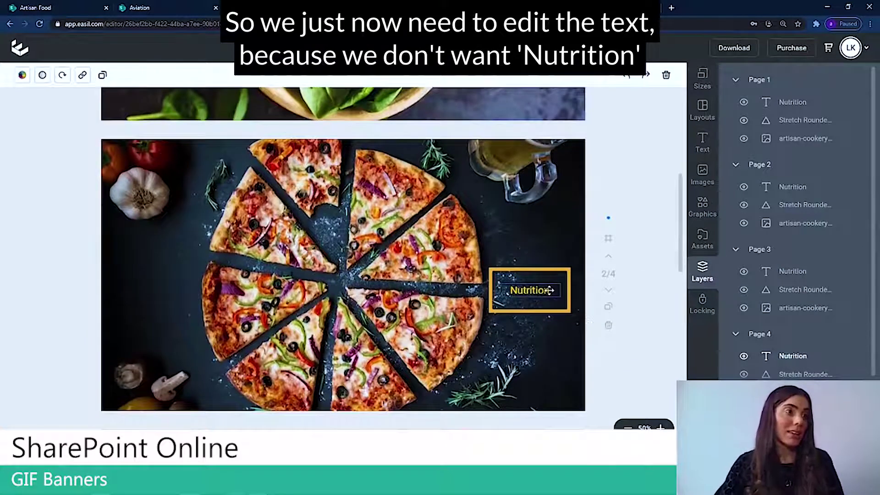
double_click(530, 290)
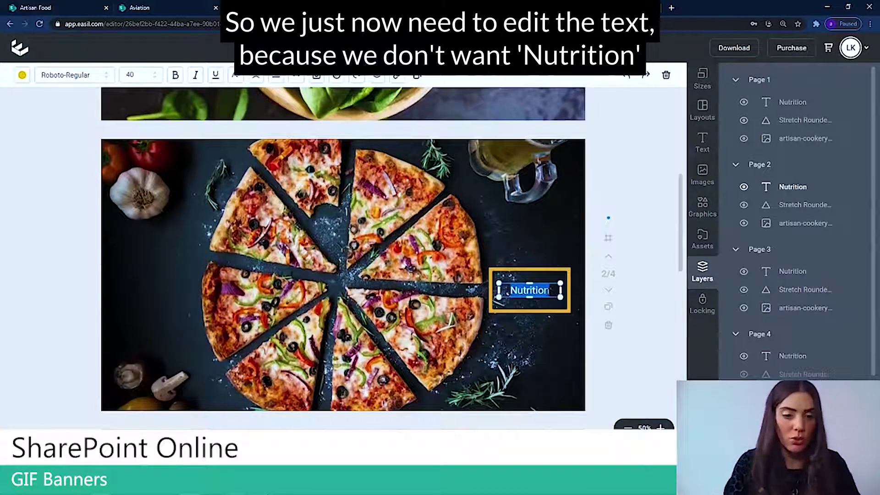
key("BackSpace")
type("Fresh")
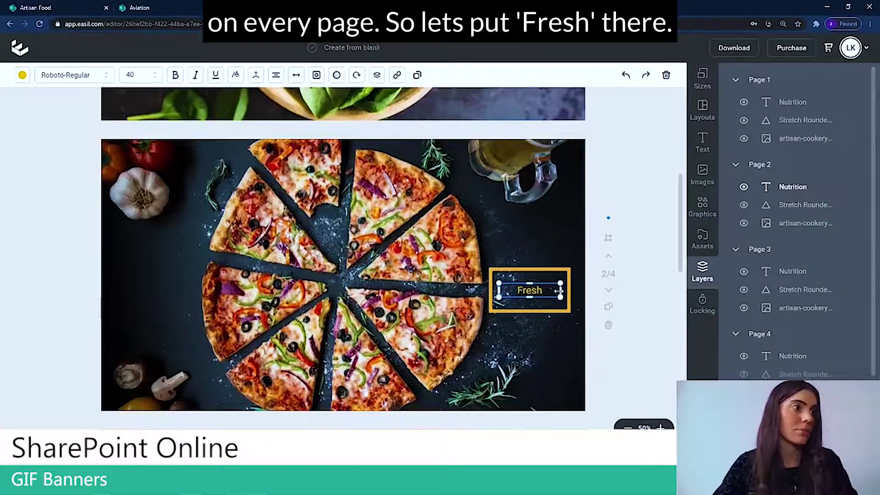
- Change page 3's caption from Nutrition to Artisan
scroll(559, 291, "down", 6)
left_click(557, 305)
double_click(539, 306)
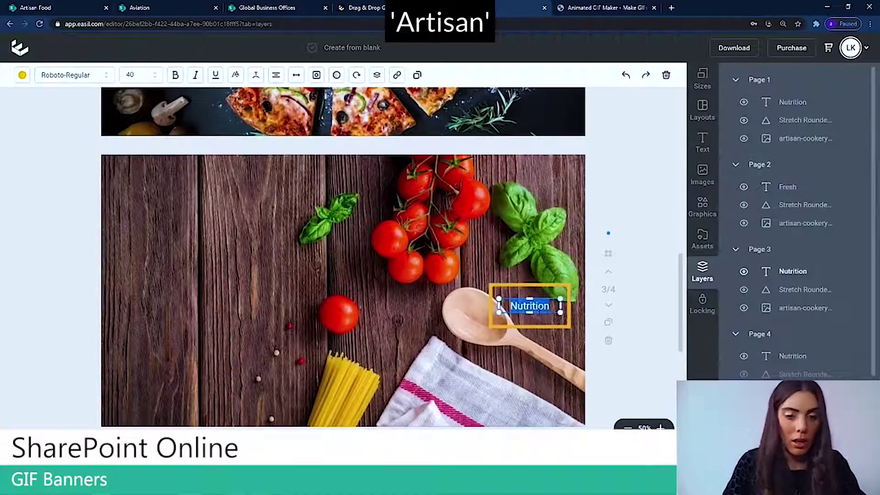
key("BackSpace")
type("Artisan")
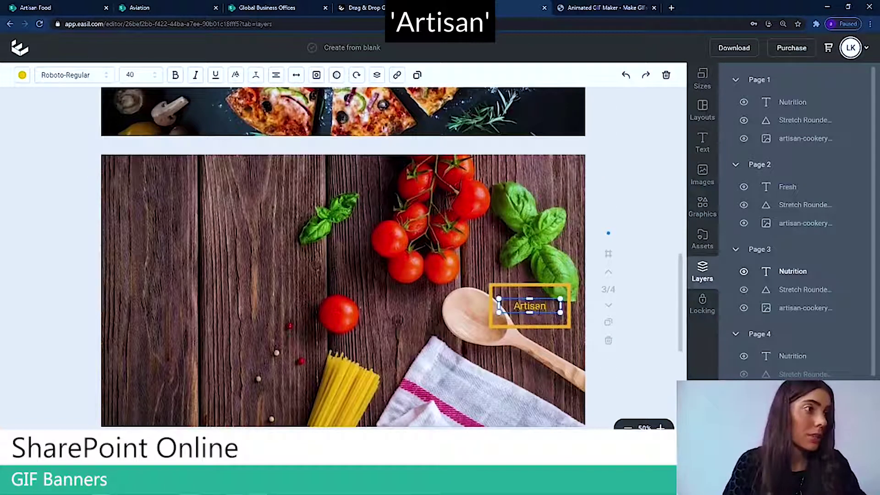
- Change page 4's caption to Revitalize
scroll(556, 310, "down", 6)
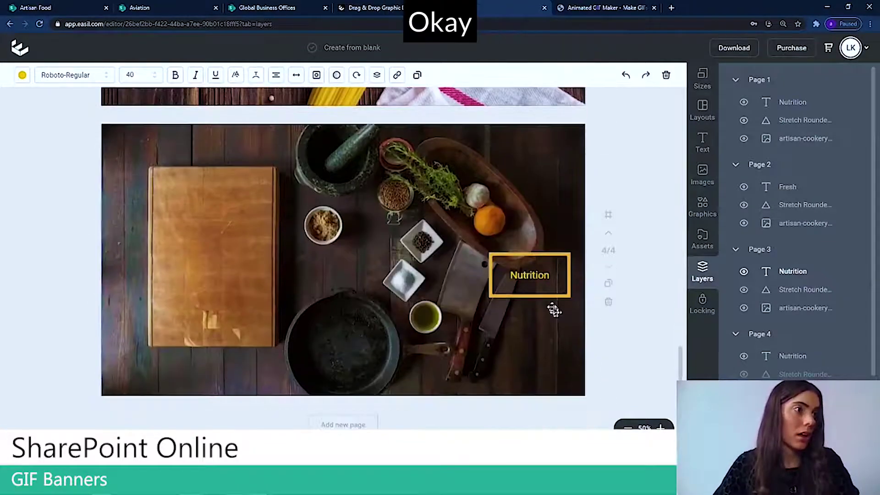
double_click(539, 271)
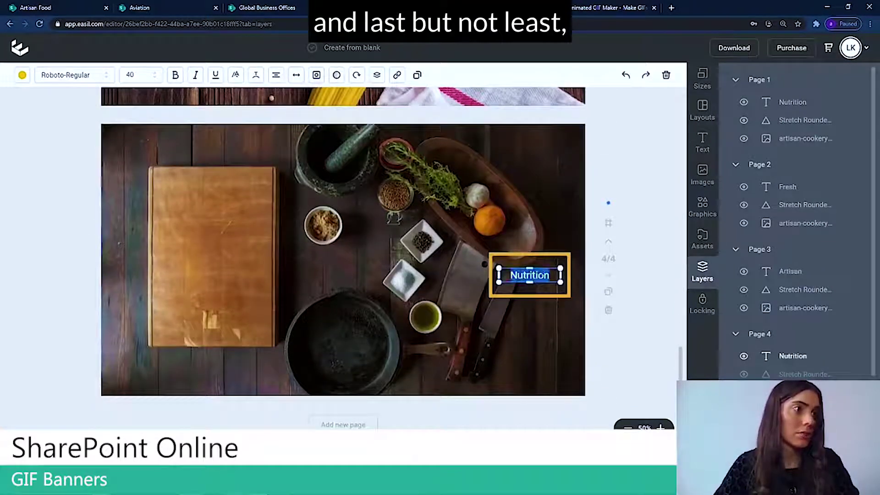
type("Rev")
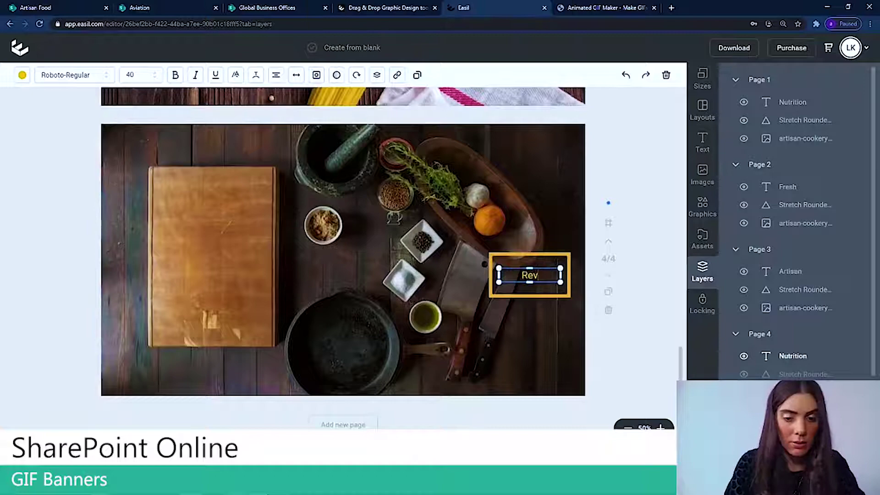
type("italize")
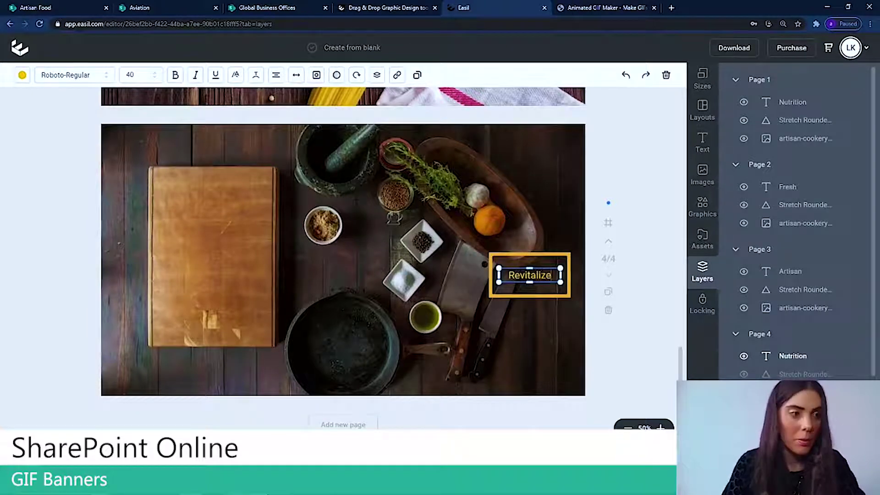
left_click(647, 276)
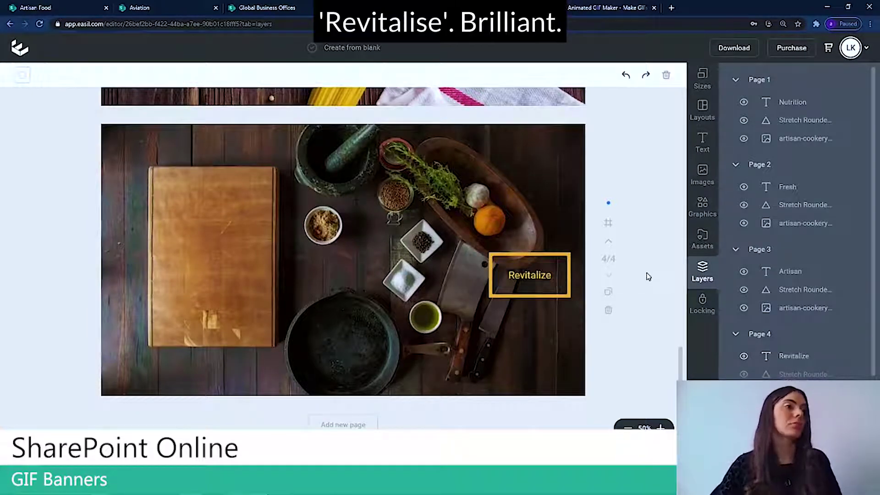
scroll(648, 277, "up", 3)
- Mirror page 3's tomato photo horizontally so the tomatoes sit on the left
scroll(648, 276, "up", 2)
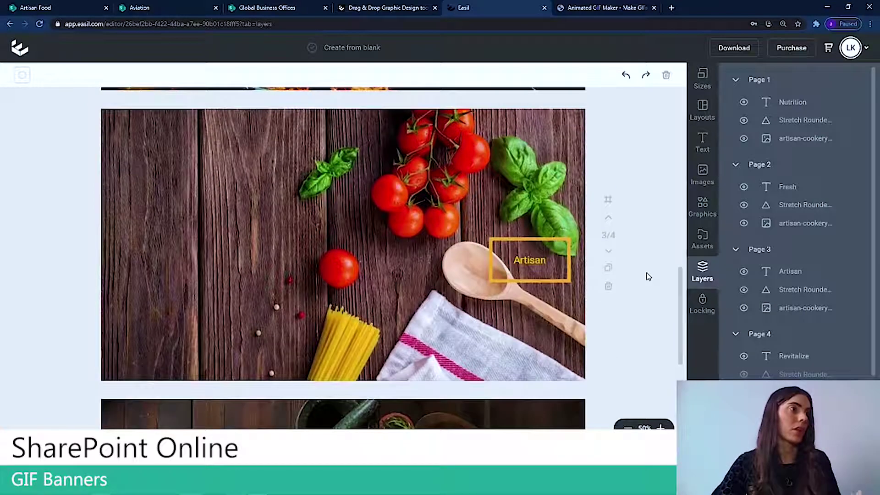
left_click(490, 210)
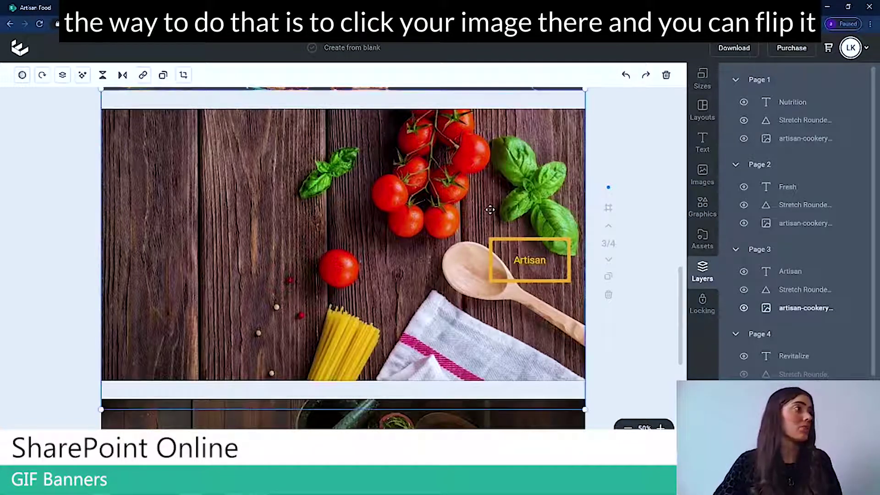
left_click(122, 76)
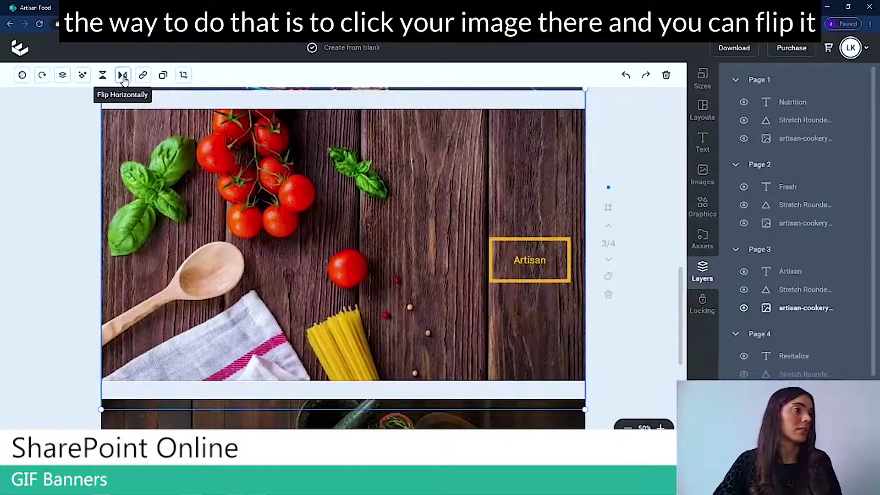
left_click(103, 77)
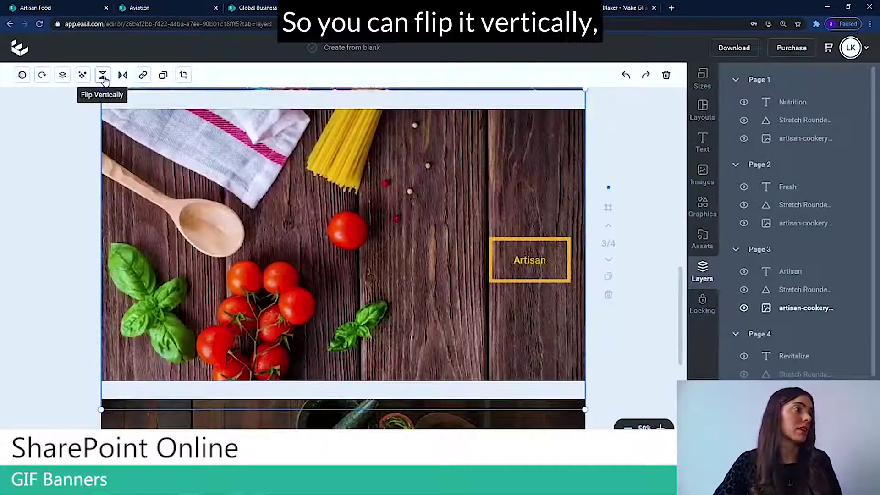
left_click(103, 77)
left_click(122, 77)
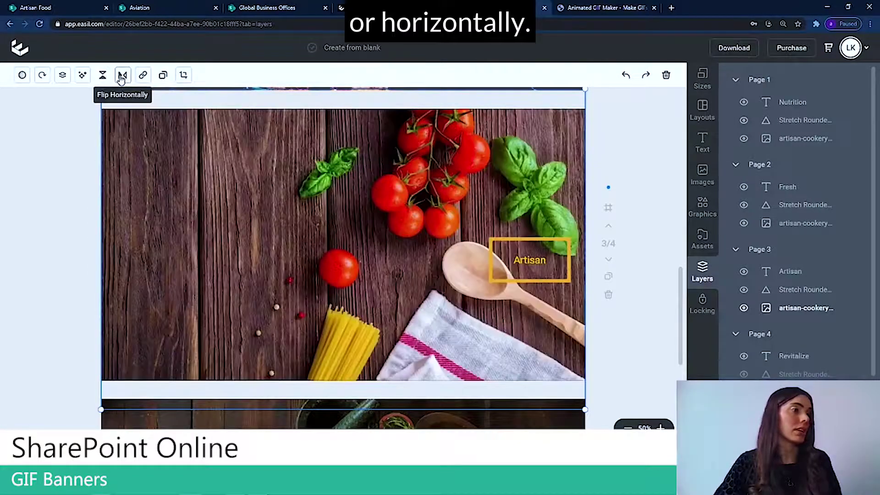
left_click(121, 77)
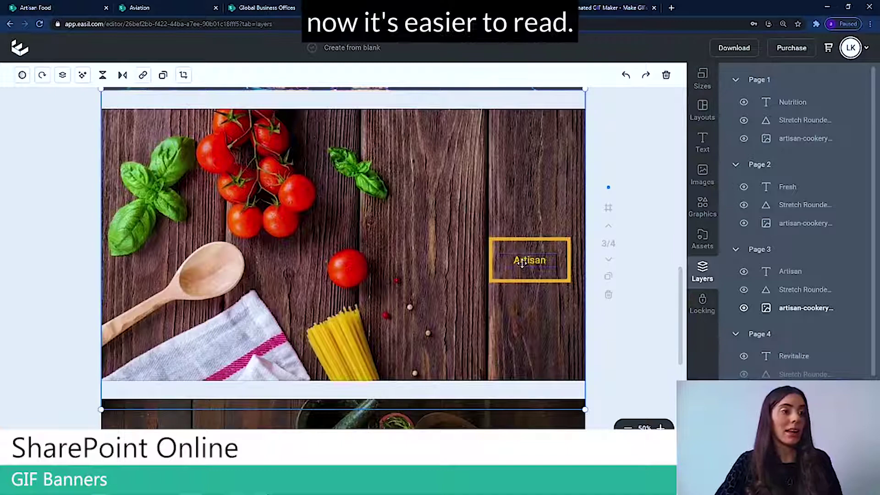
- Try flipping page 4's photo horizontally, then restore its original orientation
scroll(527, 264, "down", 5)
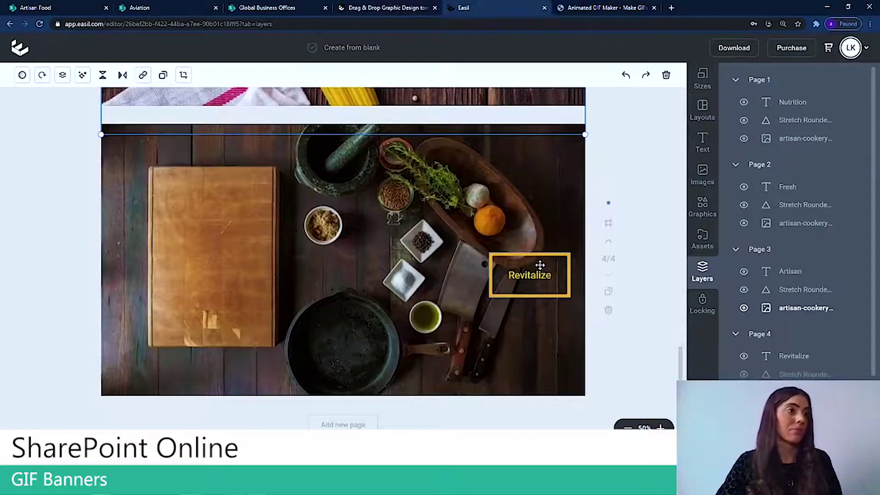
left_click(540, 232)
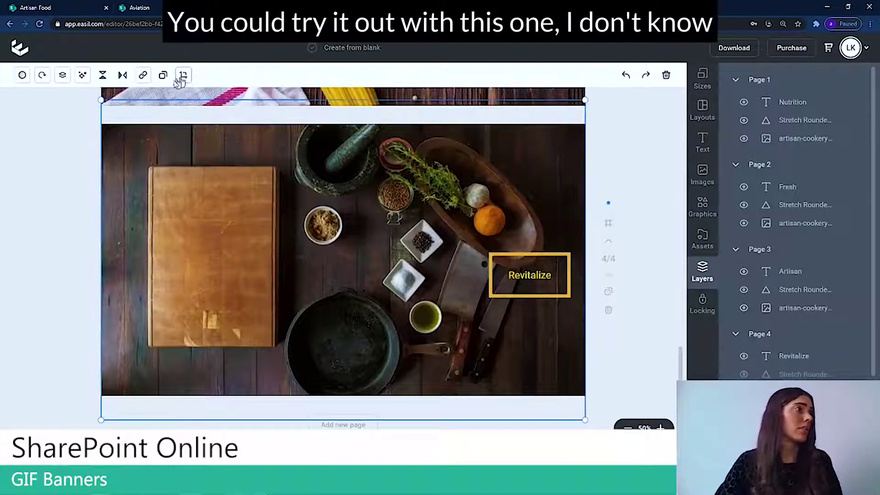
left_click(122, 77)
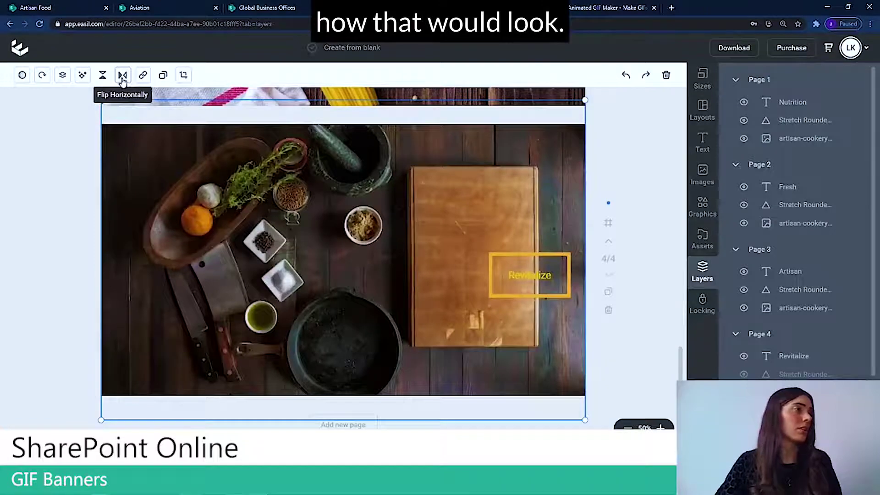
left_click(122, 77)
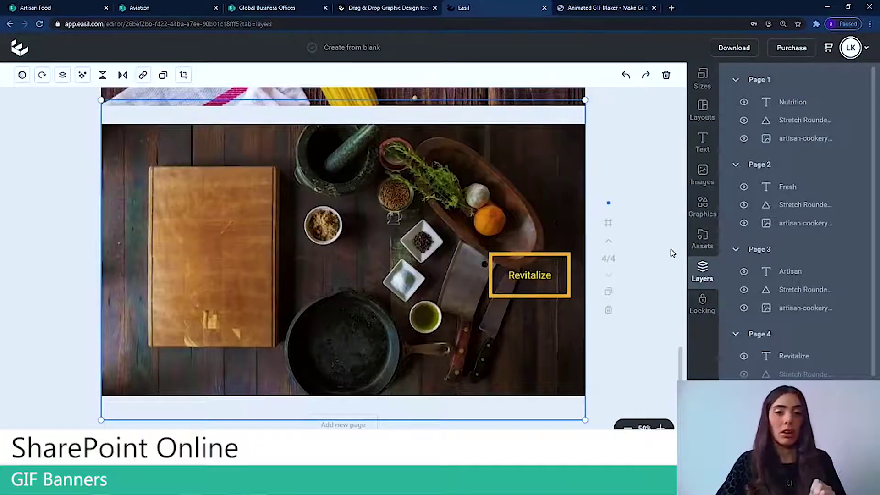
- Download the pages as PNG images after briefly trying GIF, and open the downloaded file
scroll(650, 264, "up", 10)
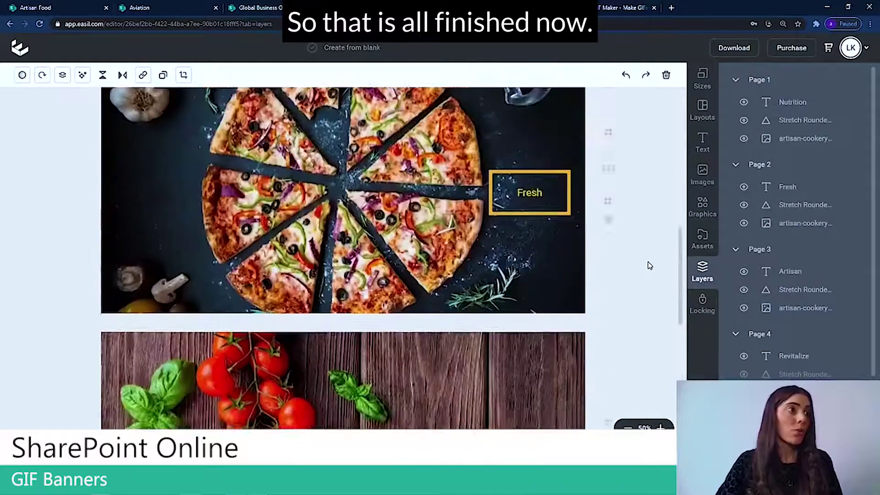
scroll(649, 264, "up", 5)
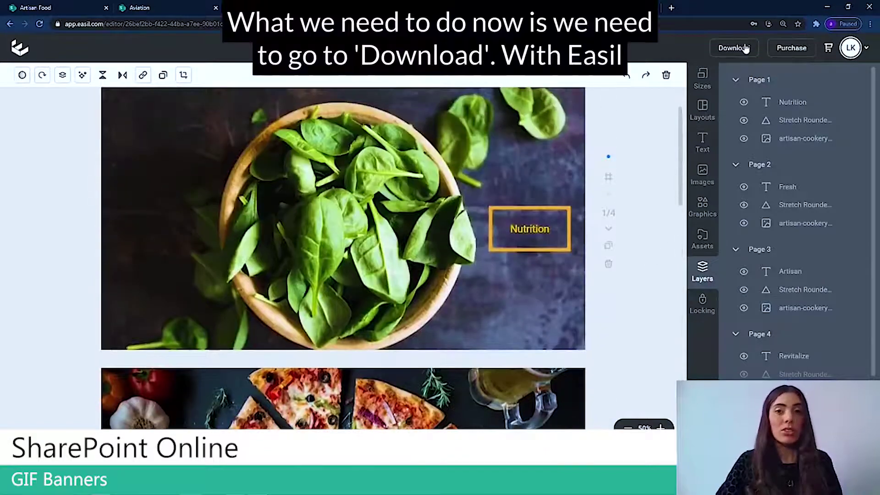
left_click(735, 48)
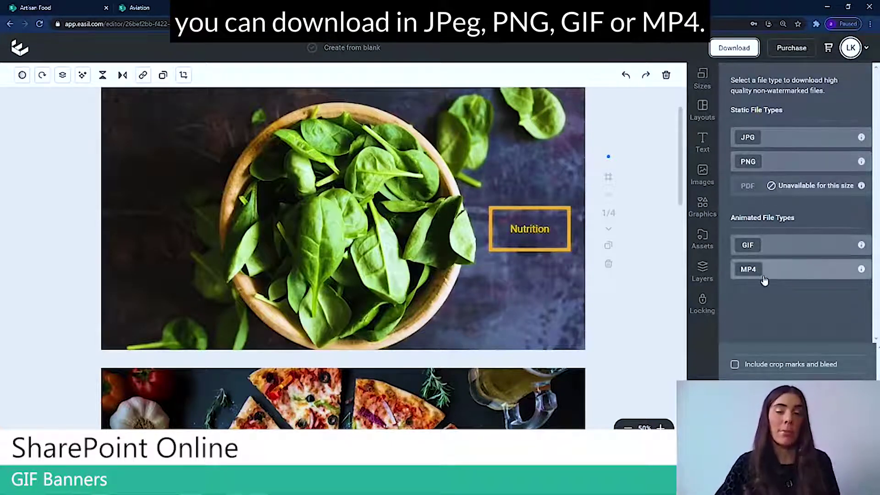
left_click(774, 170)
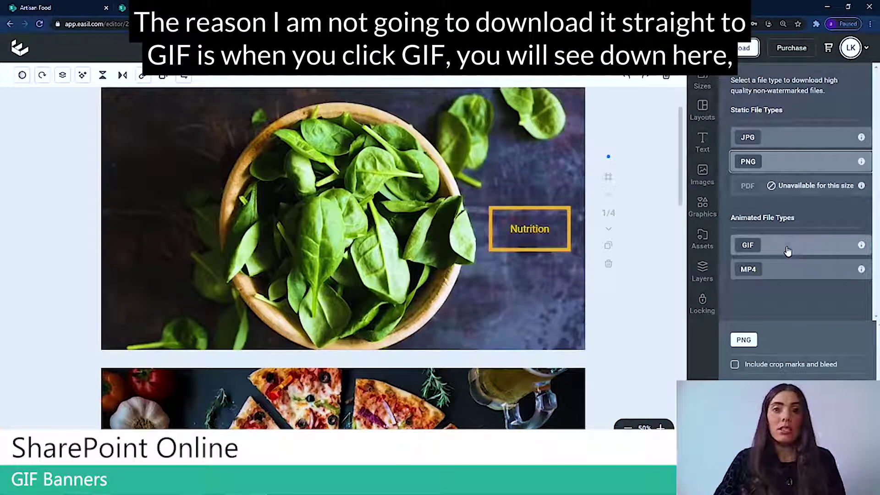
left_click(787, 249)
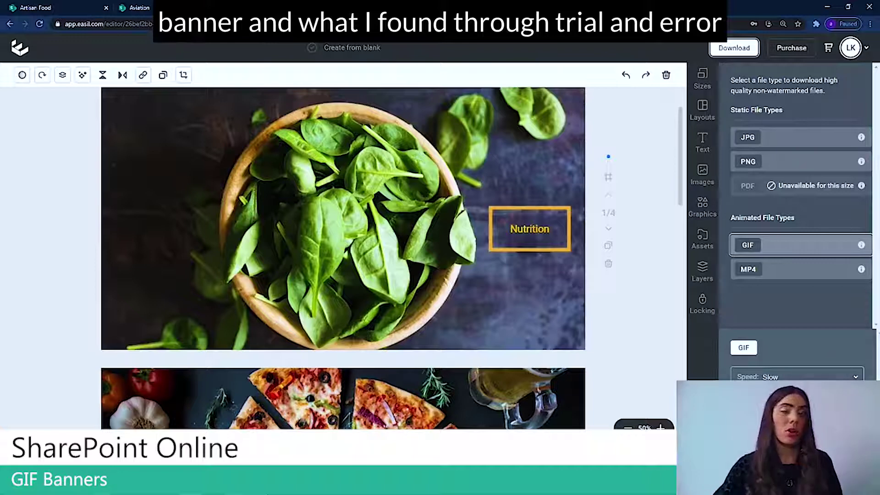
scroll(798, 358, "up", 1)
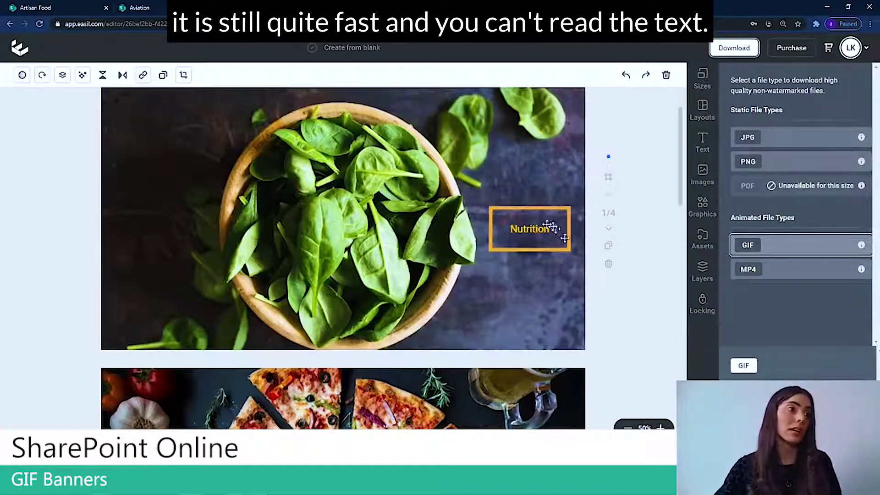
left_click(759, 165)
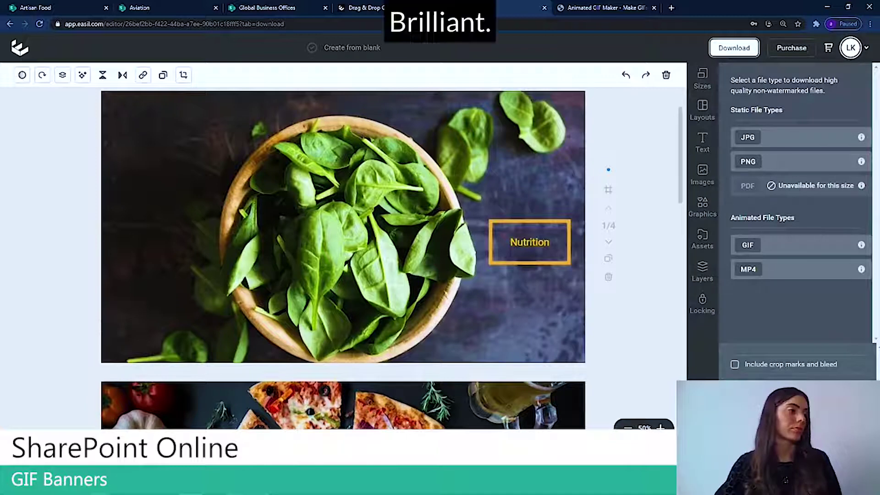
left_click(110, 482)
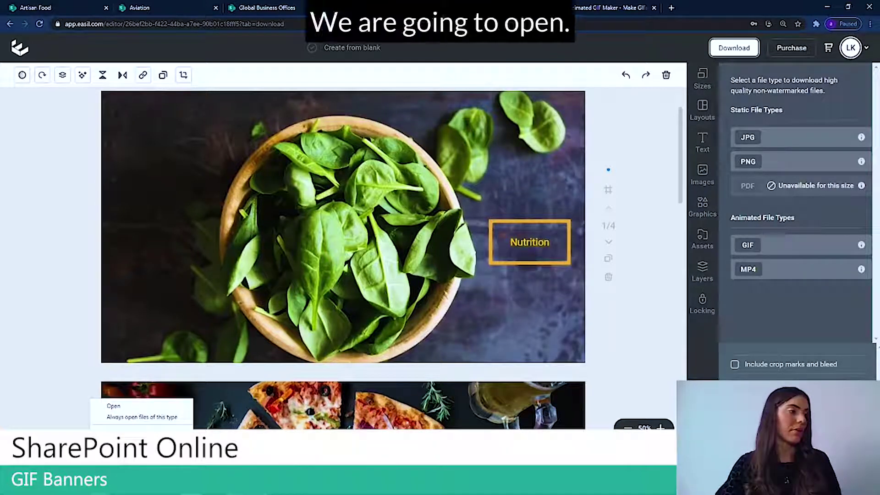
left_click(113, 407)
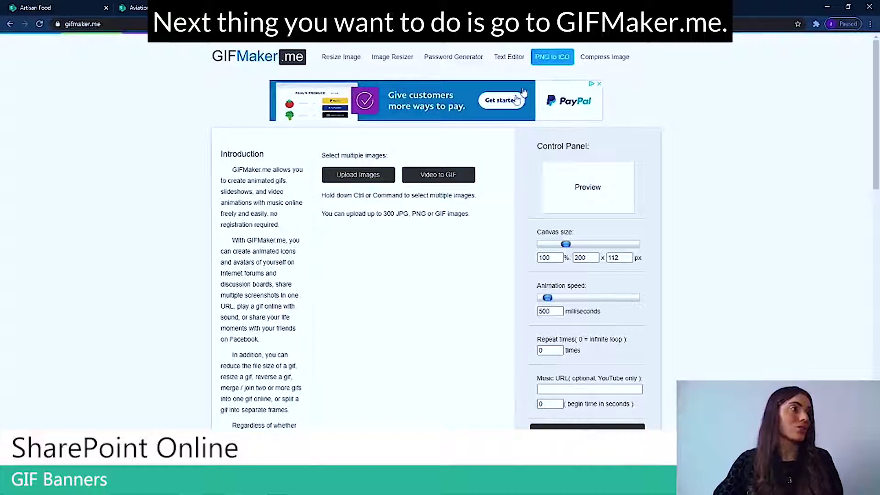
- Upload all four exported Create from blank PNG pages to GIFMaker.me
left_click(375, 174)
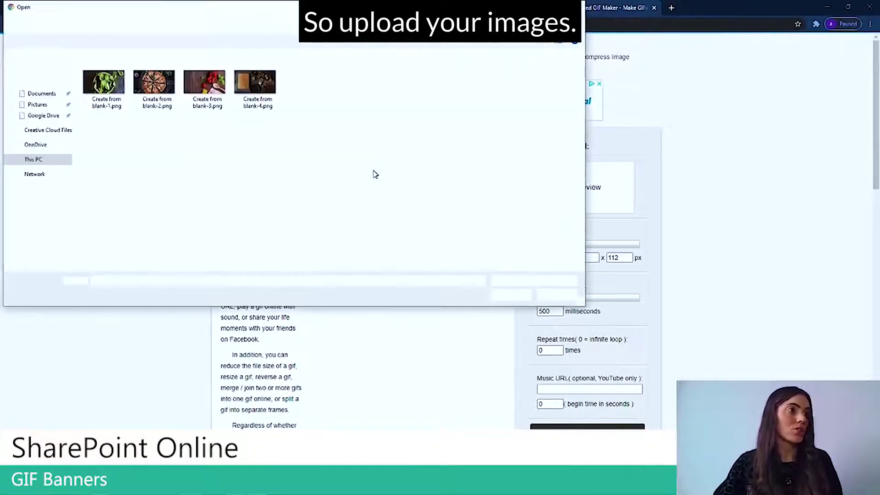
left_click(114, 69)
left_click(248, 66, "shift")
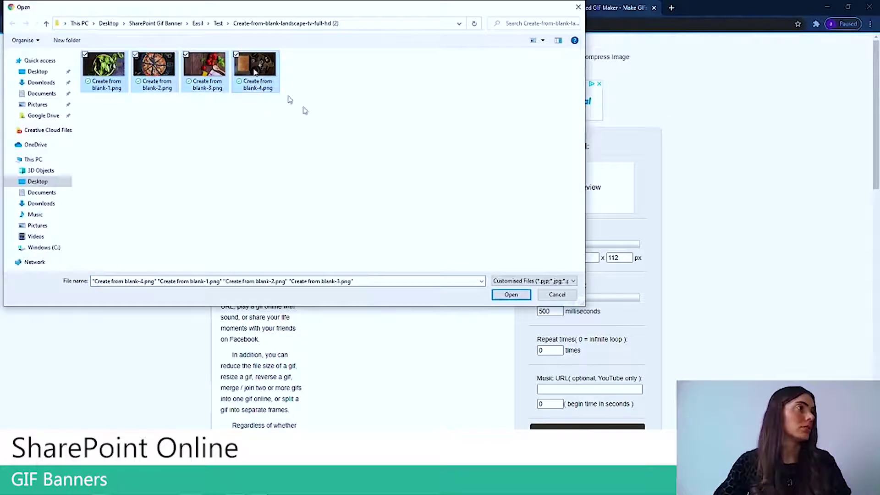
left_click(503, 293)
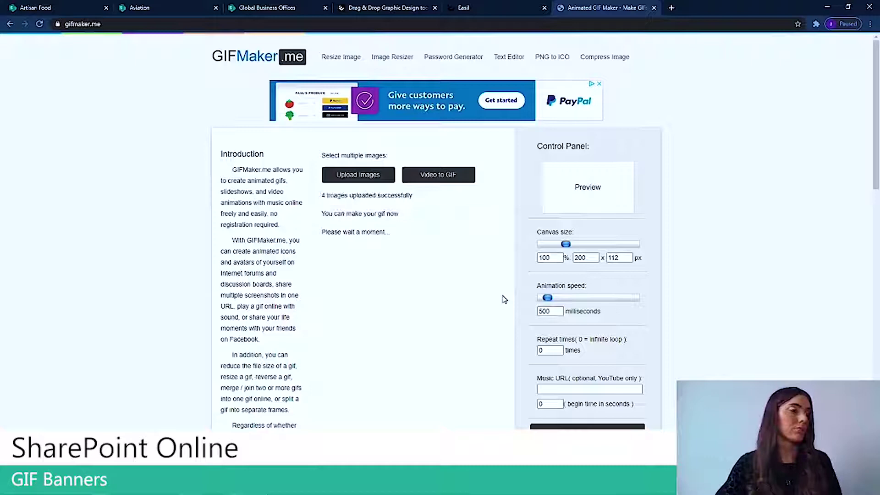
scroll(505, 299, "down", 3)
- Set the GIF canvas size to 100 percent and the animation speed to 2500 ms
scroll(504, 299, "up", 1)
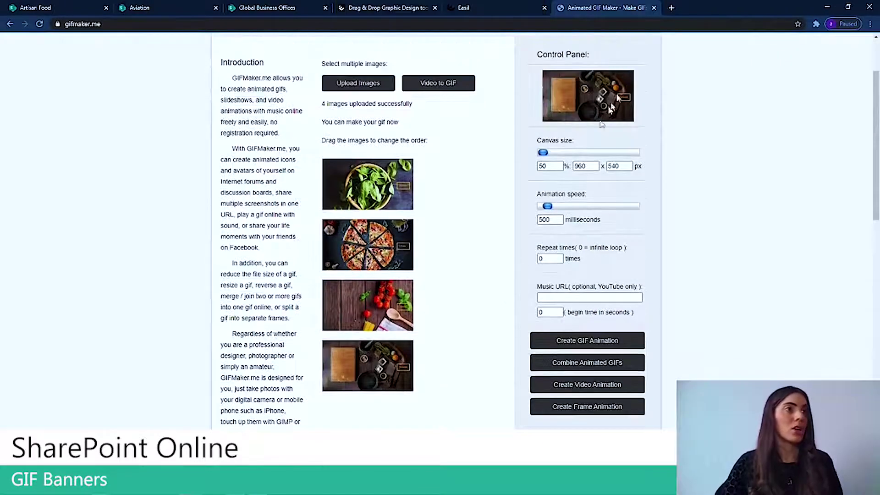
double_click(557, 167)
type("100")
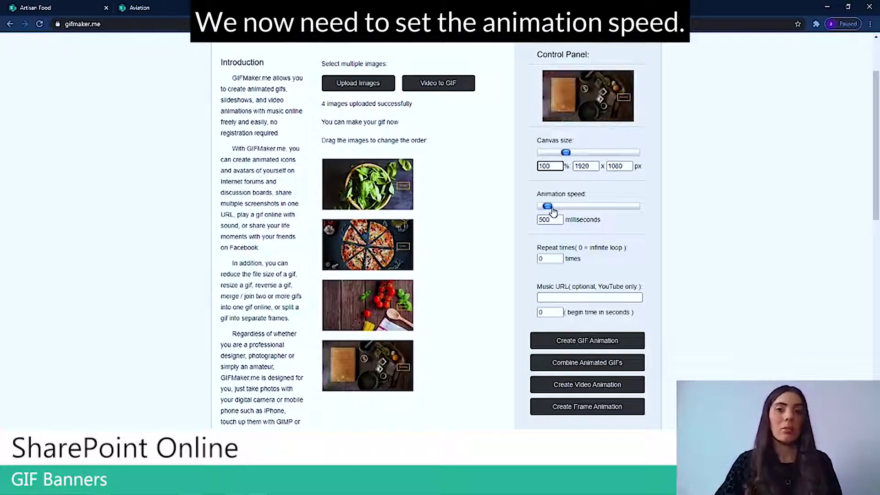
left_click_drag(553, 211, 526, 225)
type("2500")
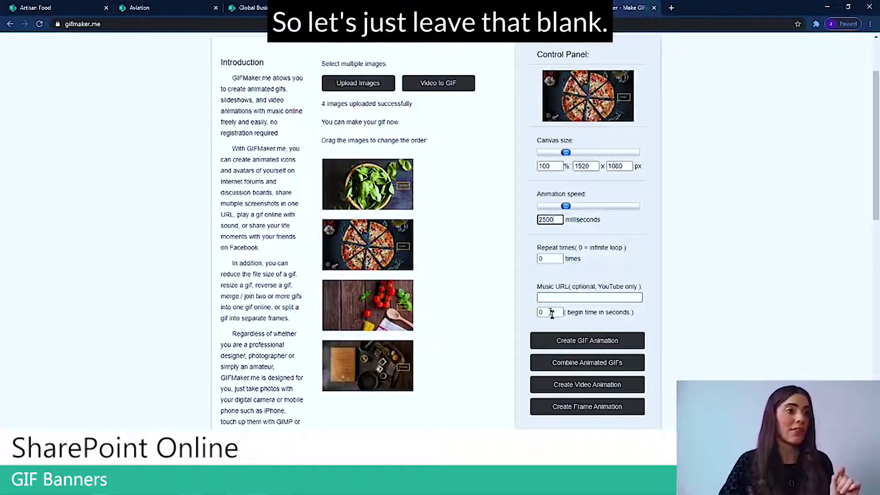
- Generate the animated GIF and switch to the Artisan Food SharePoint tab
left_click(562, 344)
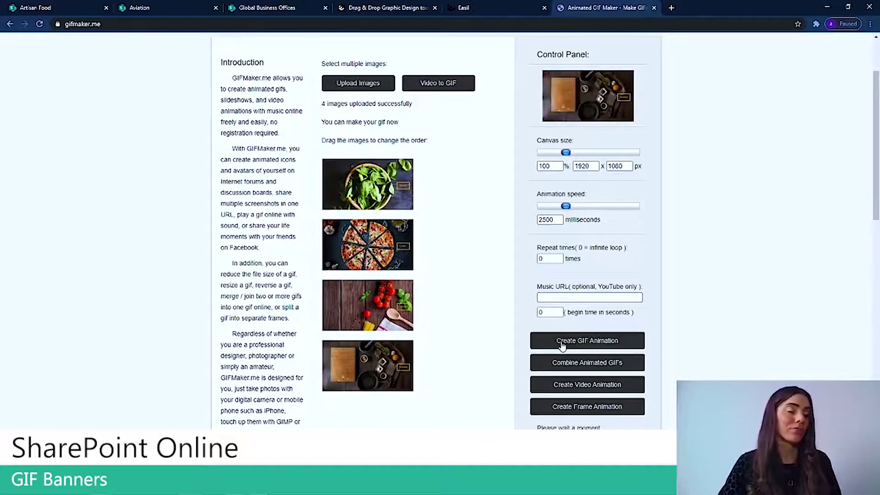
scroll(562, 345, "down", 2)
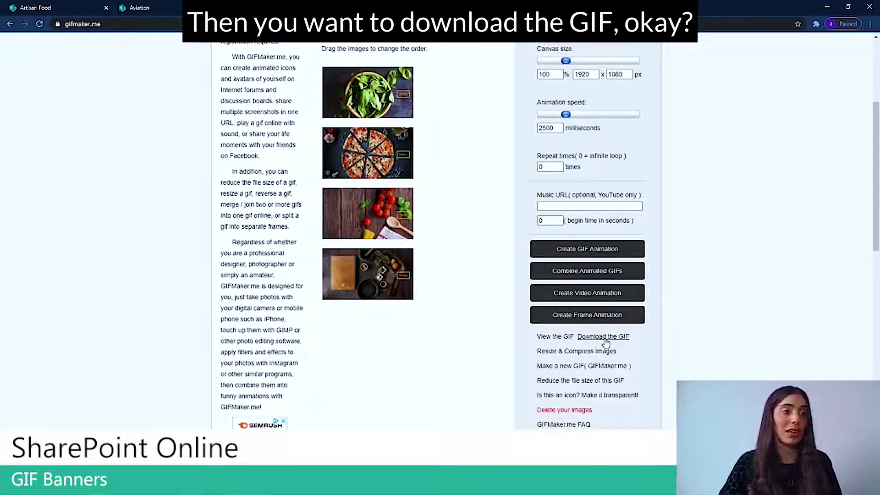
left_click(67, 12)
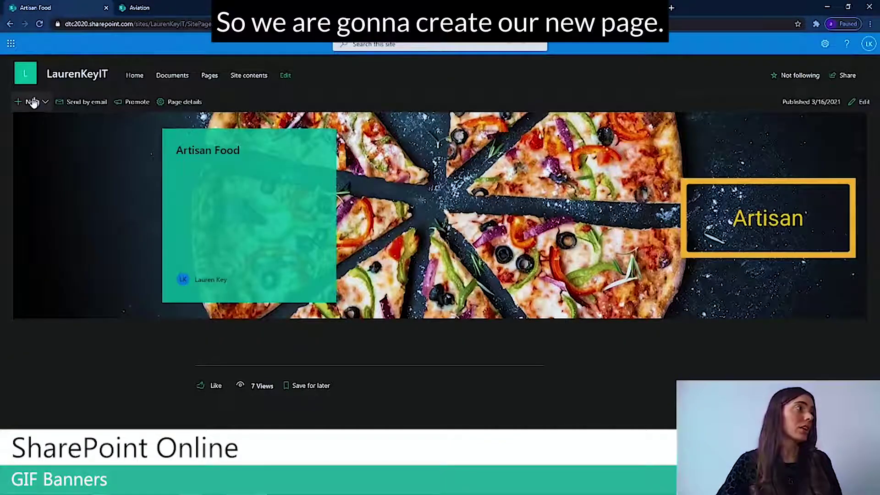
- Create a new site page from Home via New > Page and title it 'Artisan Food'
left_click(62, 78)
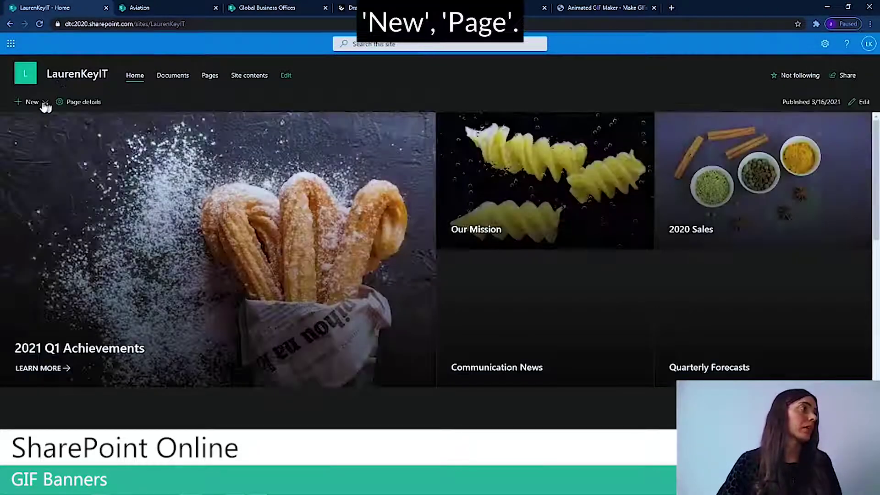
left_click(45, 102)
left_click(37, 157)
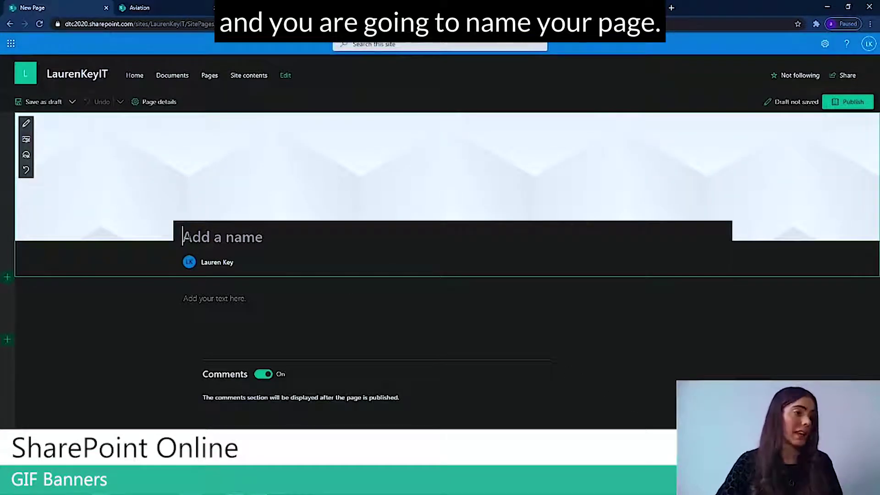
type("Arti")
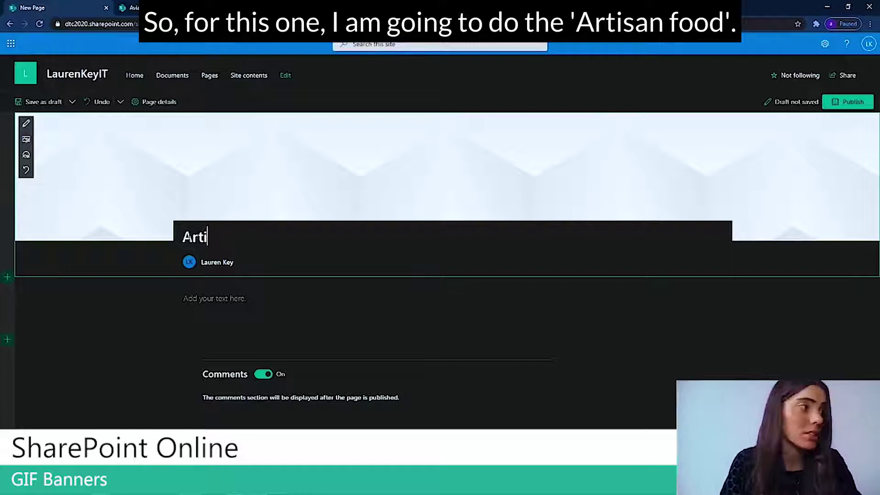
type("san Foo")
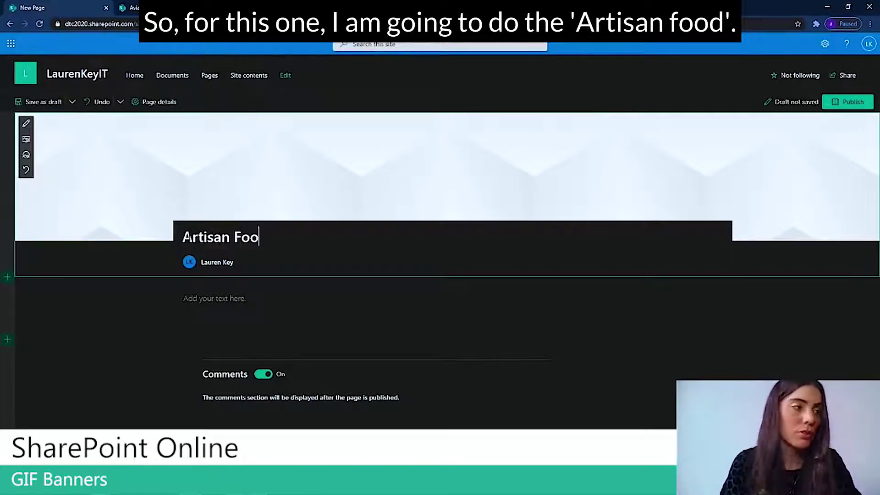
type("d")
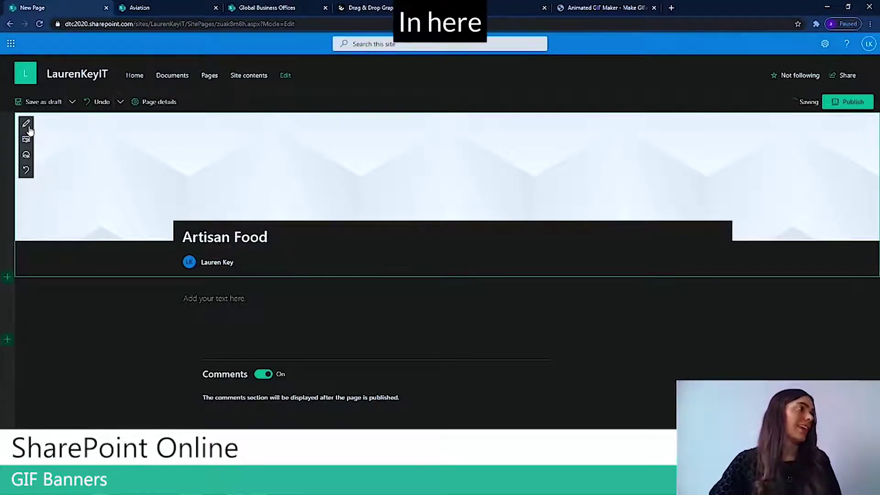
- Start replacing the title-area banner with an image uploaded from the computer
left_click(27, 127)
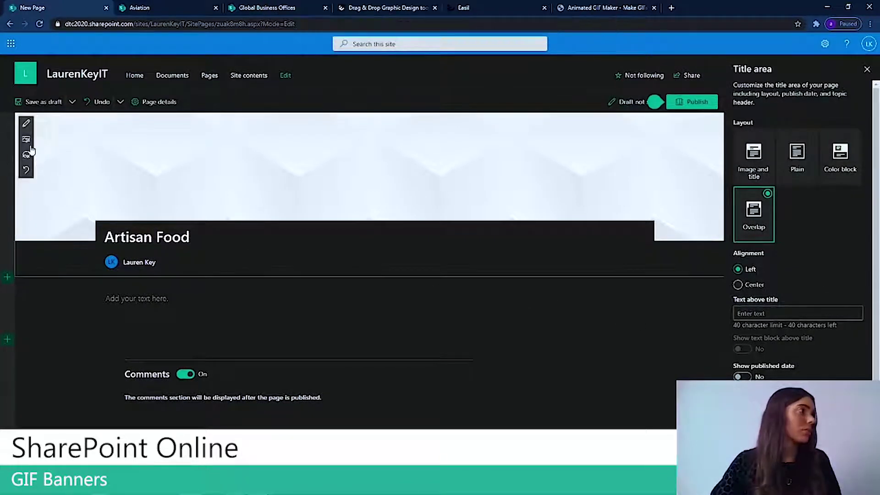
left_click(27, 141)
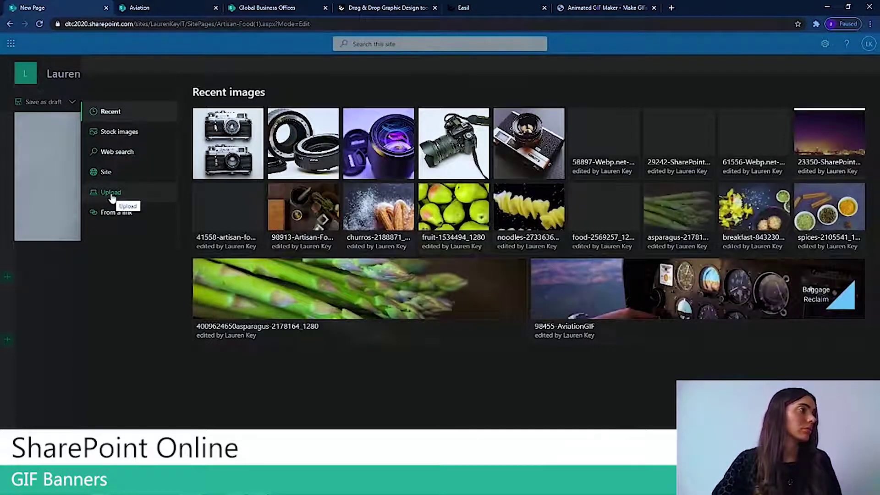
left_click(111, 193)
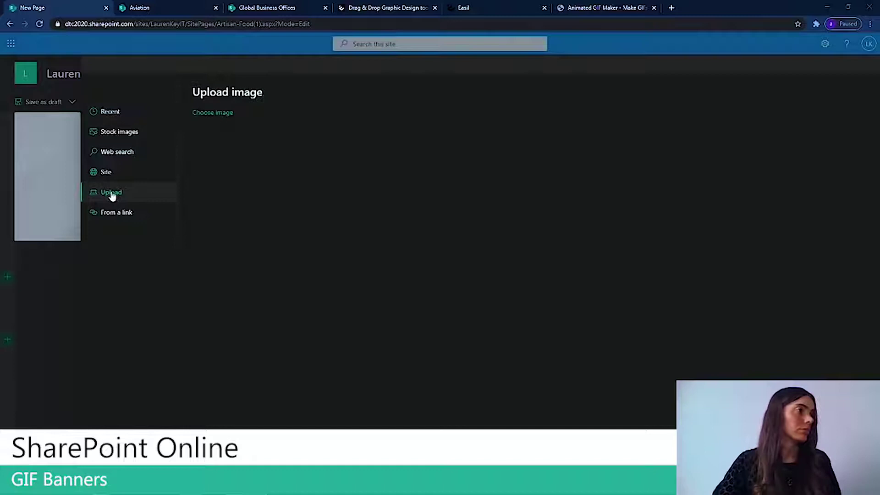
left_click(111, 194)
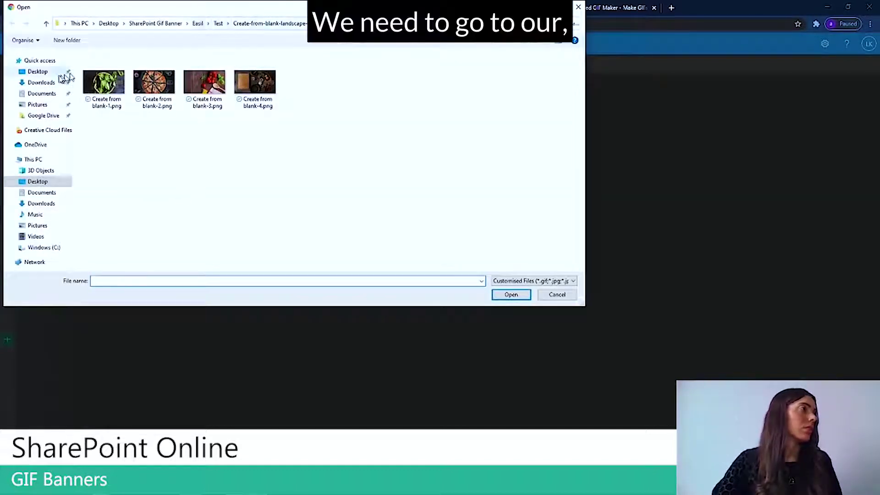
- Insert Artisan Food banner2.gif from Desktop > SharePoint Gif Banner > Easil > Final Gif banner
left_click(38, 71)
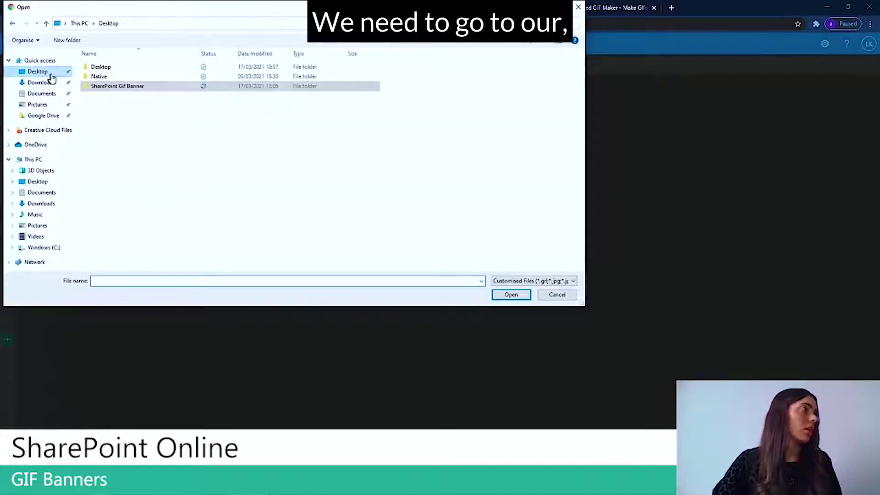
double_click(106, 87)
double_click(108, 69)
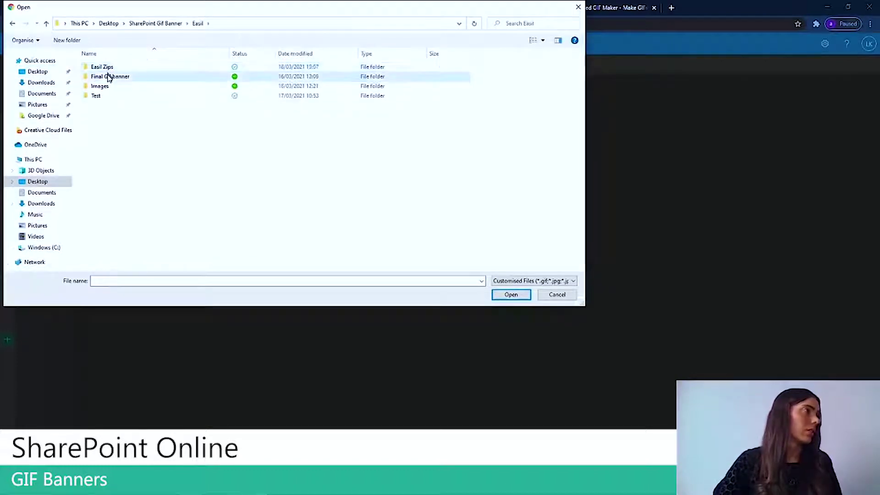
double_click(109, 77)
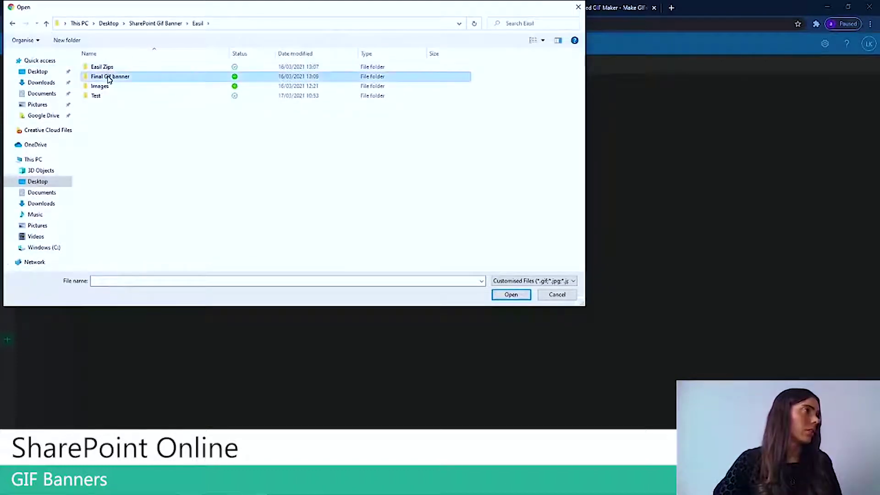
left_click(198, 23)
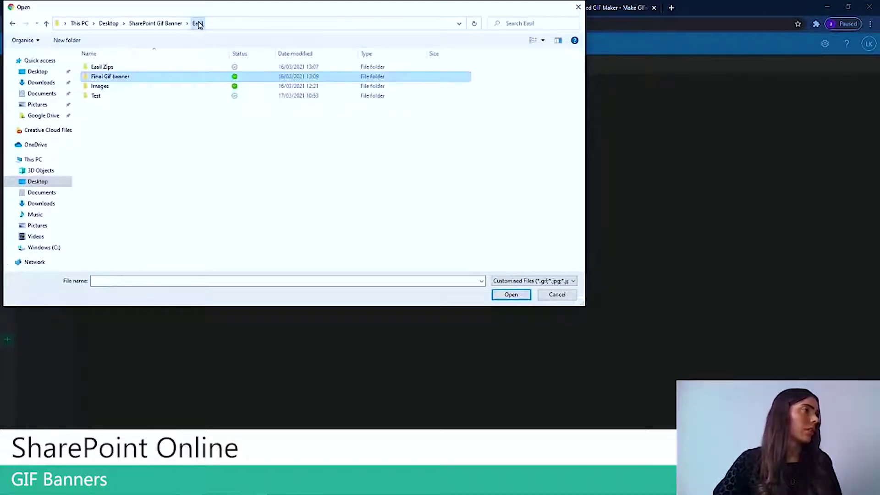
double_click(115, 80)
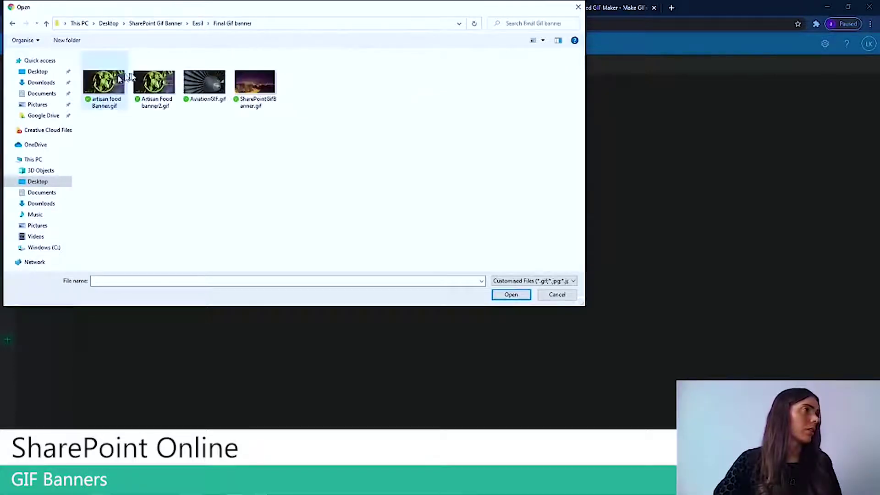
left_click(146, 84)
left_click(510, 294)
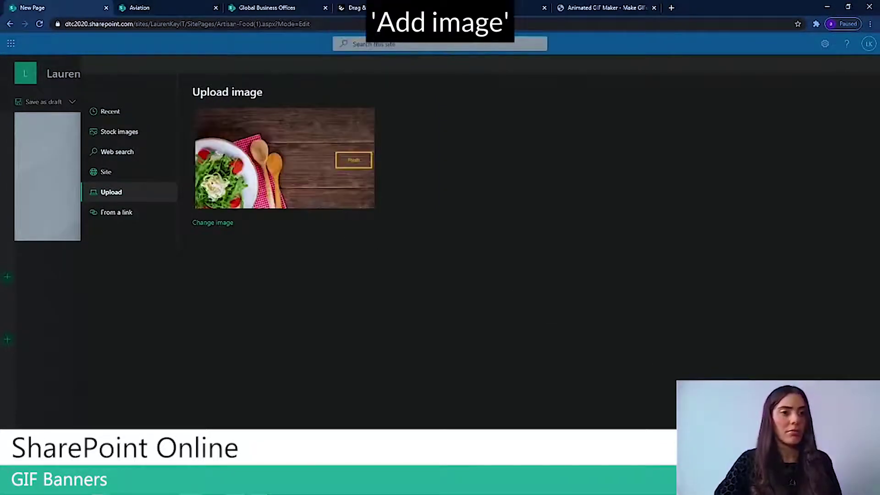
left_click(423, 392)
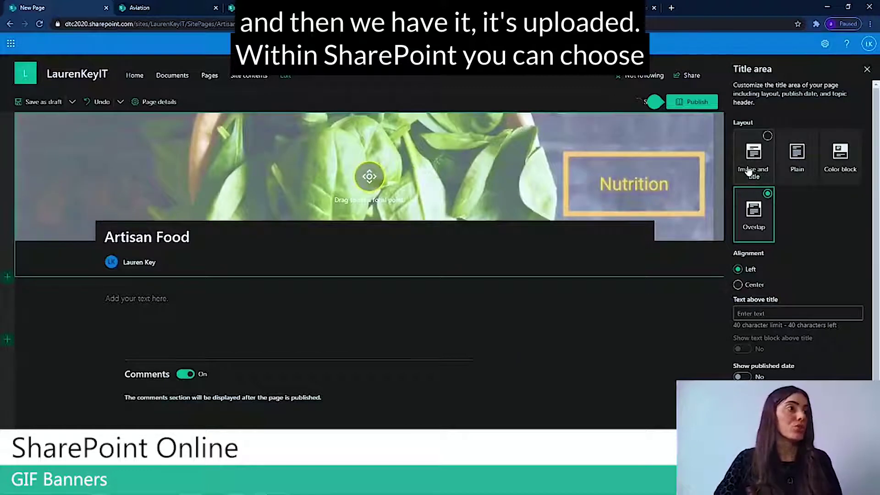
- Pick the Color block title layout after previewing others, and move the focal point onto the yellow box
left_click(747, 171)
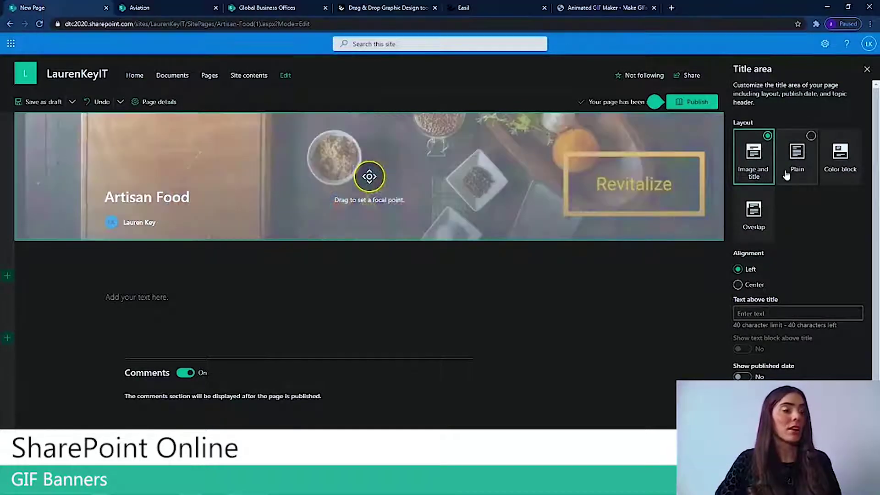
left_click(786, 175)
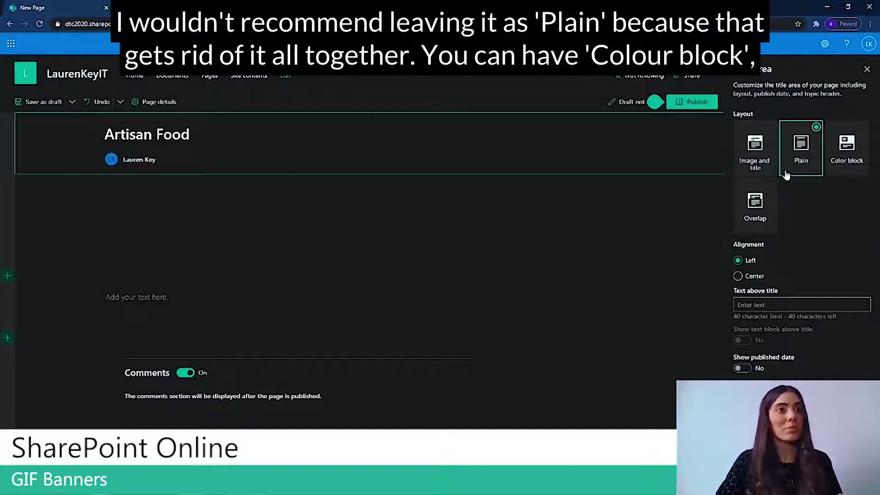
left_click(846, 150)
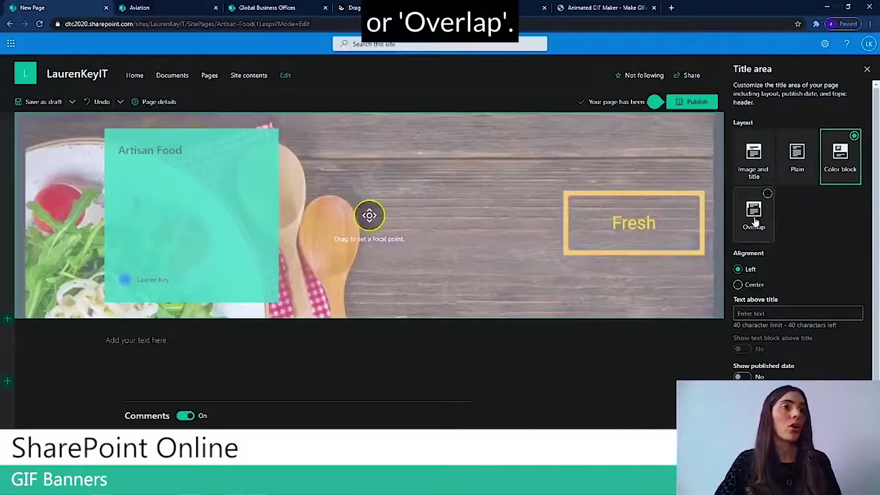
left_click(754, 220)
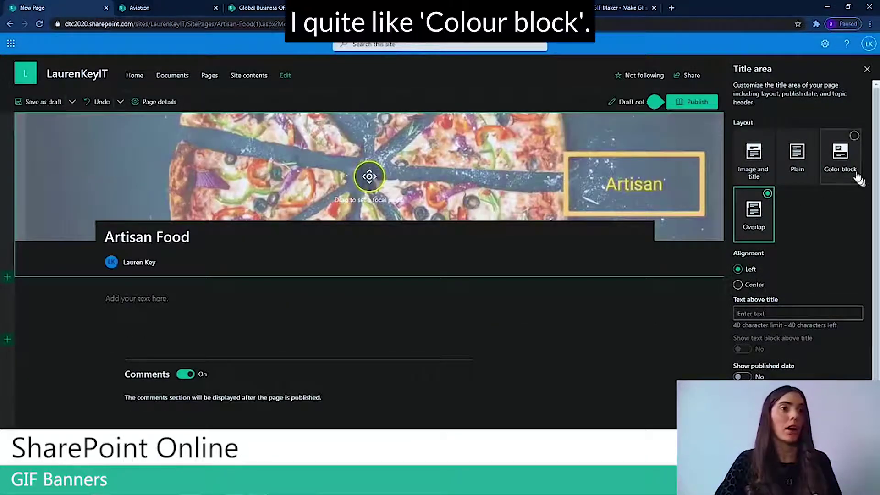
left_click(849, 166)
left_click_drag(369, 216, 549, 223)
left_click_drag(608, 223, 631, 225)
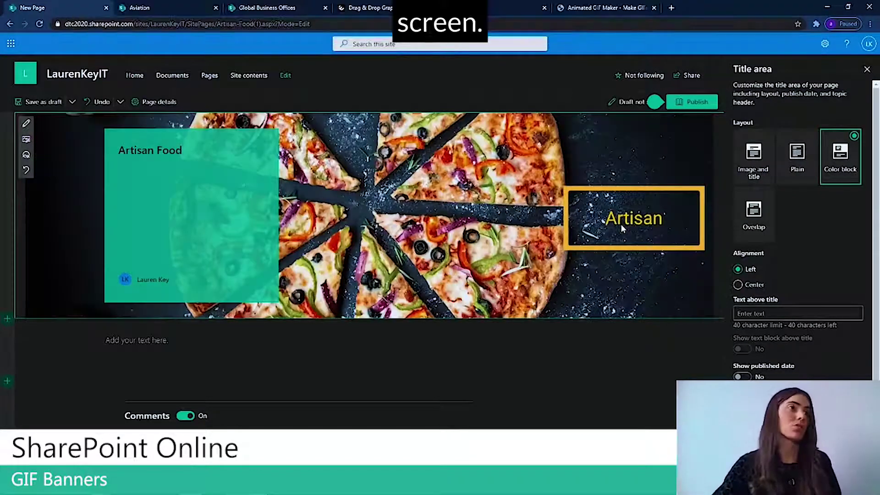
- Publish the Artisan Food page with its animated Color block banner, dismissing the sharing and title-area panels
left_click(693, 102)
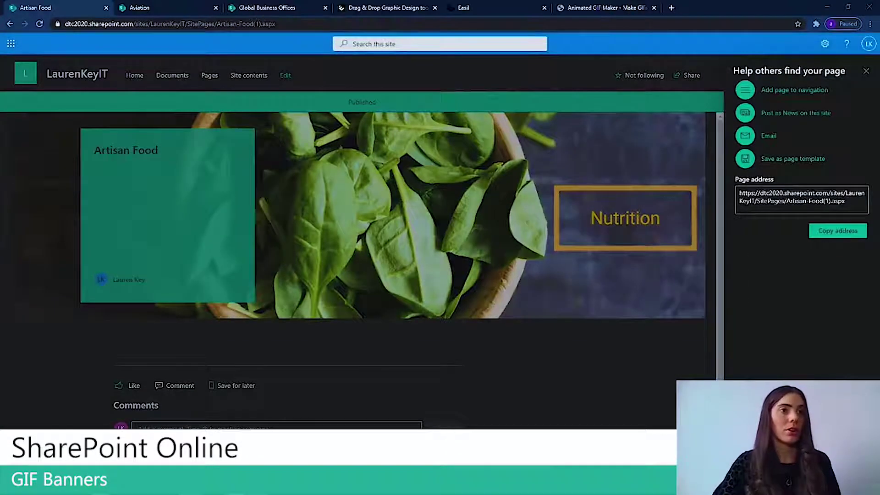
left_click(868, 72)
left_click(868, 71)
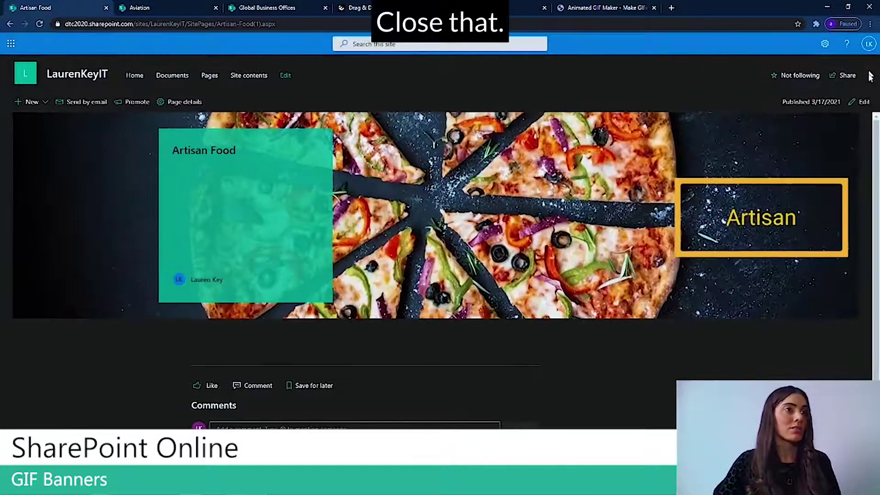